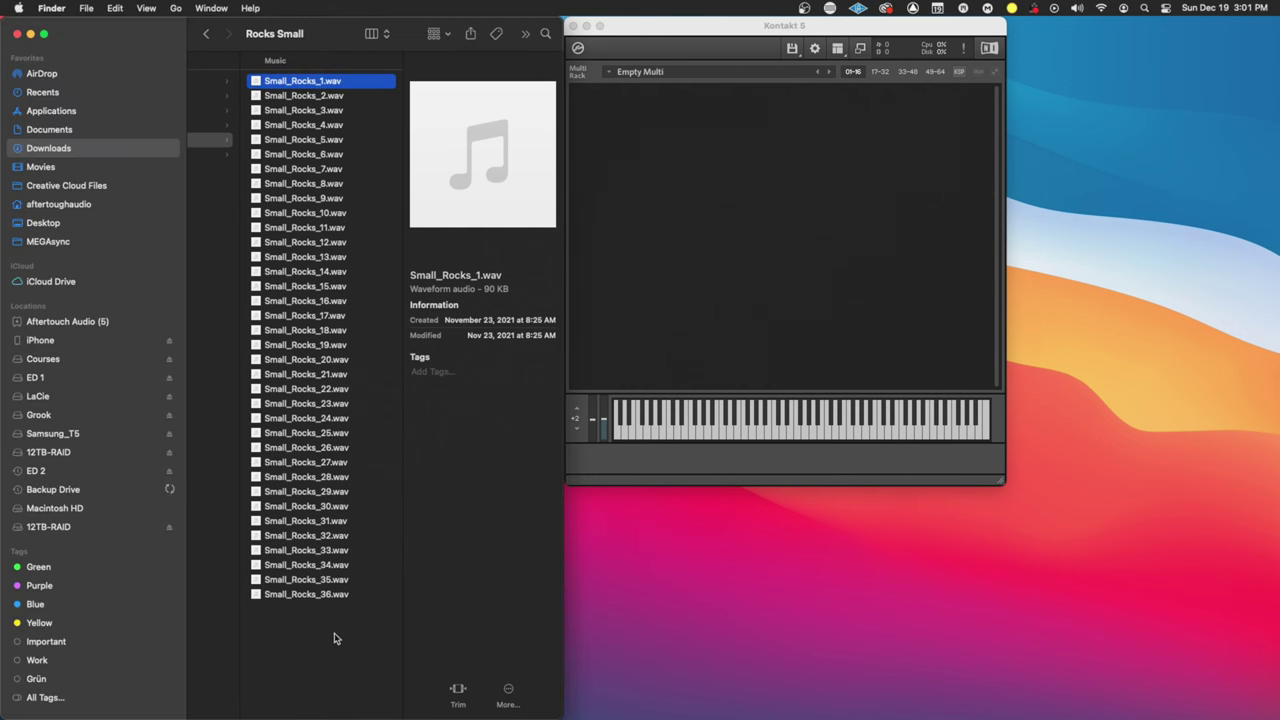
Select all 36 Small_Rocks sample files in the Rocks Small Finder folder
left_click_drag(349, 615, 335, 53)
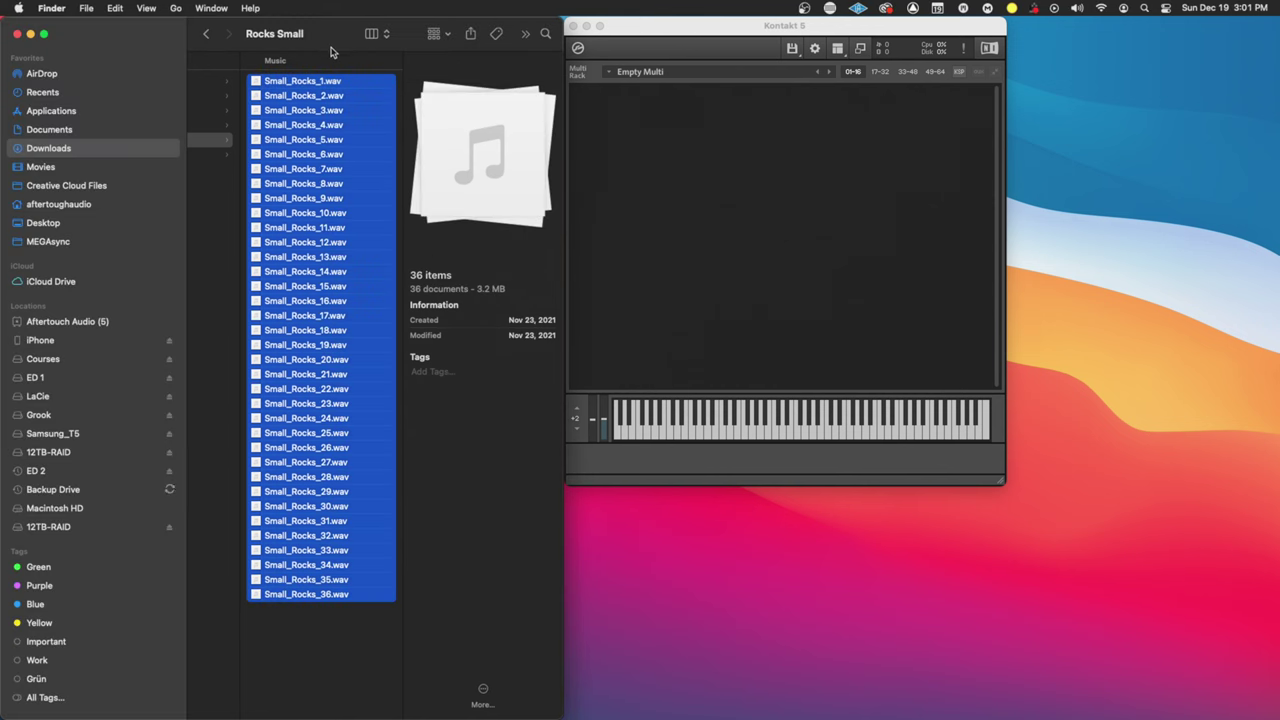
Create a new default instrument in the empty rack and open its Mapping Editor in Edit Mode
left_click(333, 645)
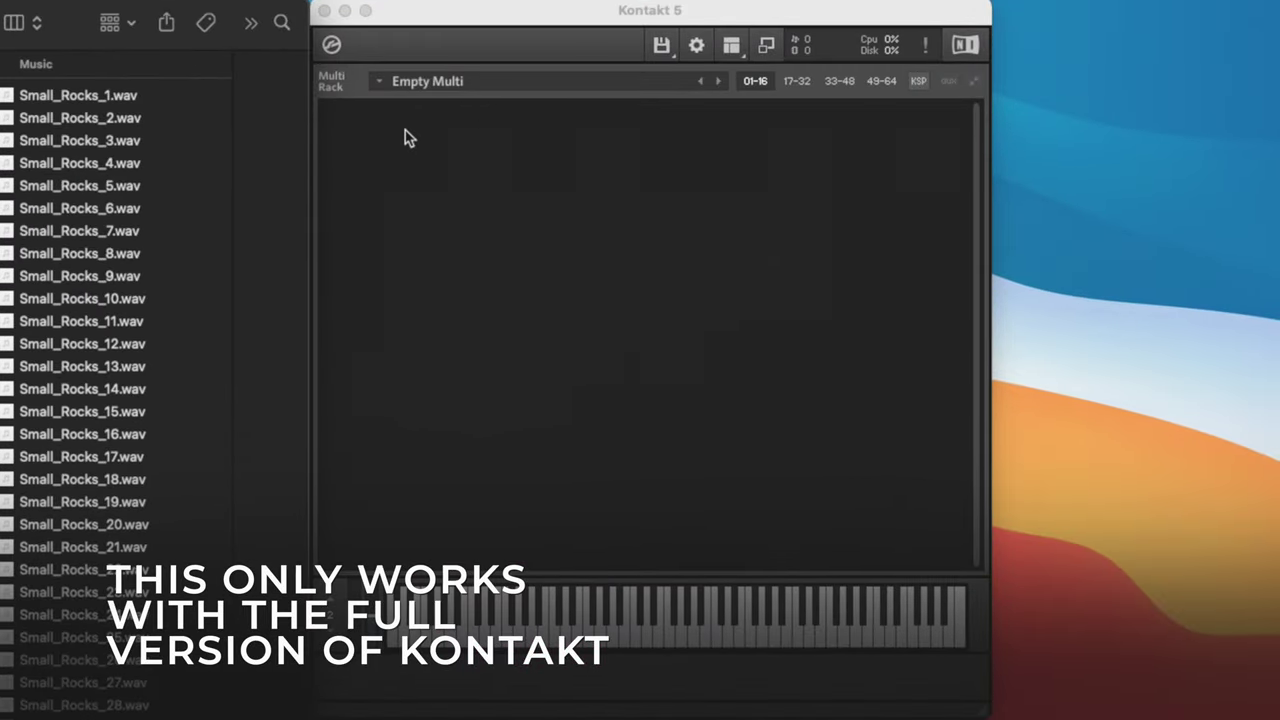
double_click(394, 154)
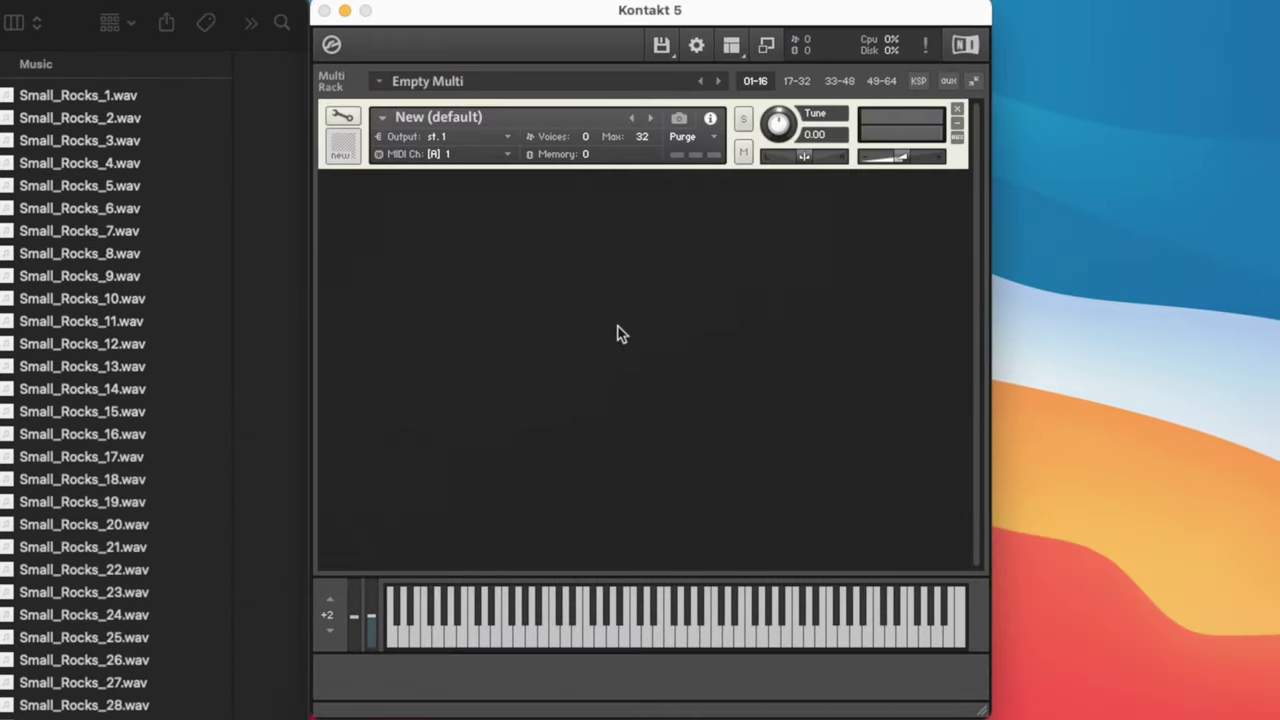
left_click(342, 116)
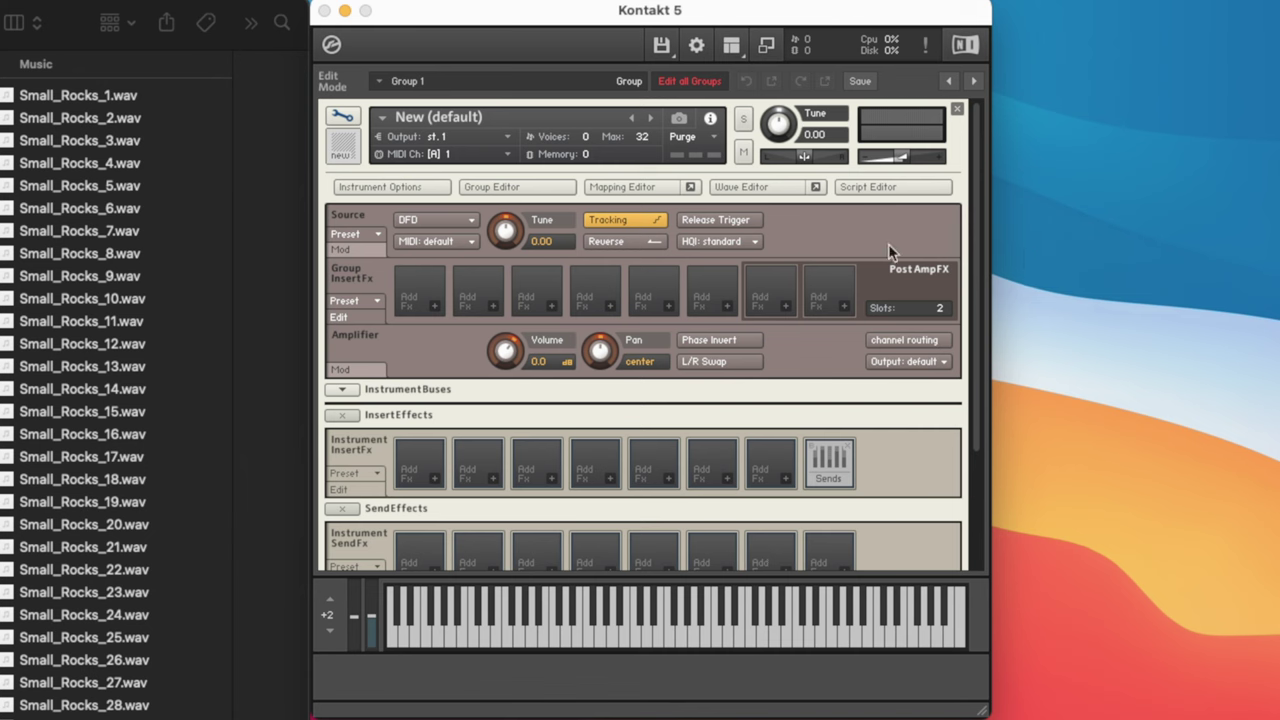
left_click(630, 190)
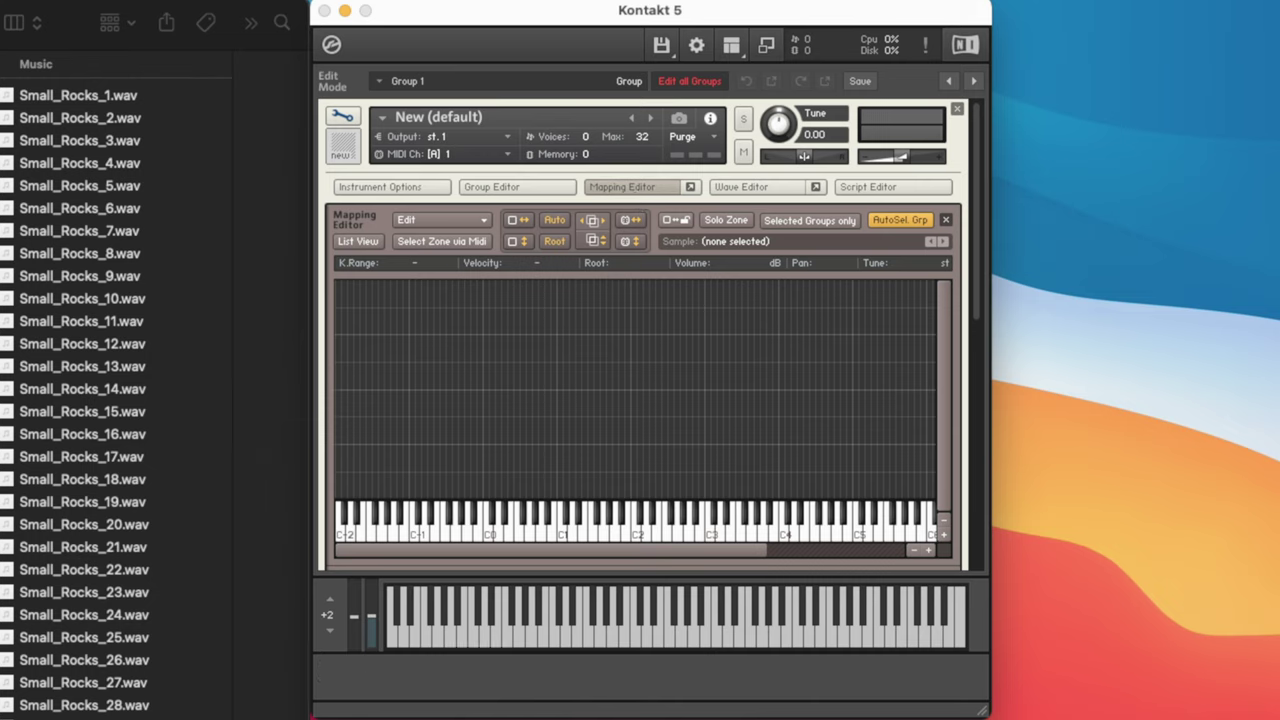
Select all 36 Small_Rocks WAV files and drop them onto the C2 key
left_click(77, 97)
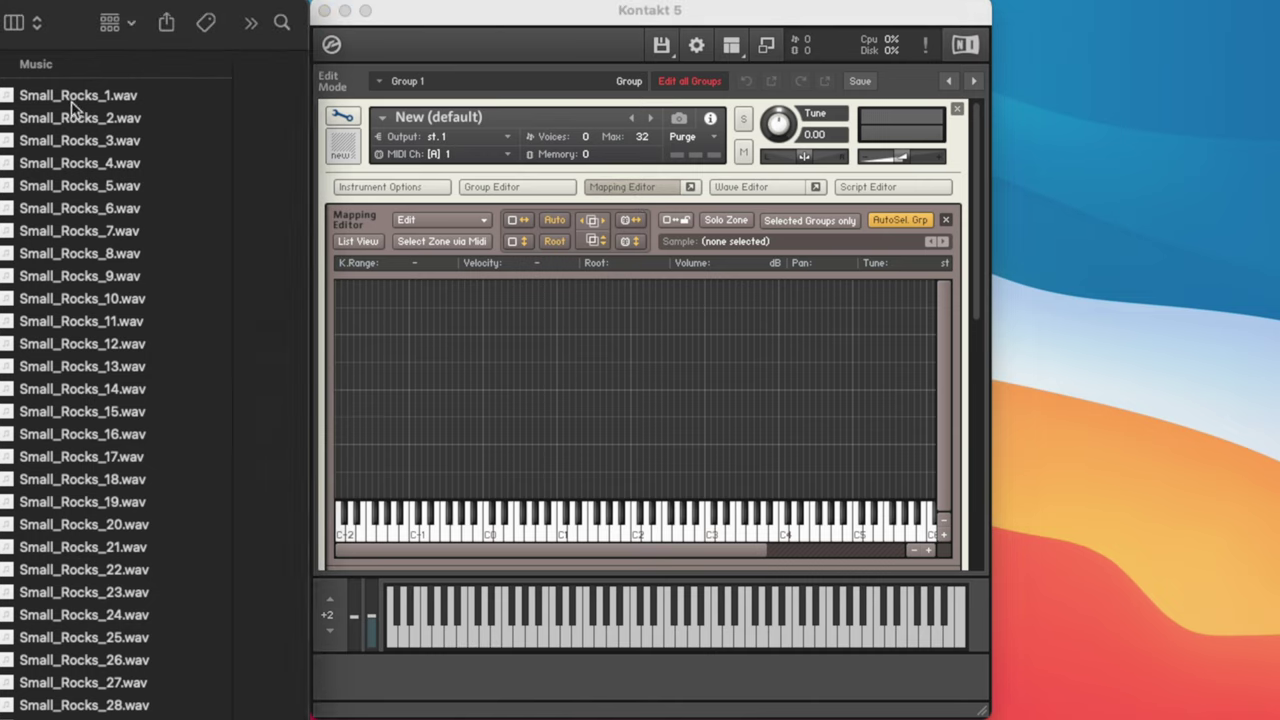
key("super+a")
left_click_drag(25, 95, 416, 452)
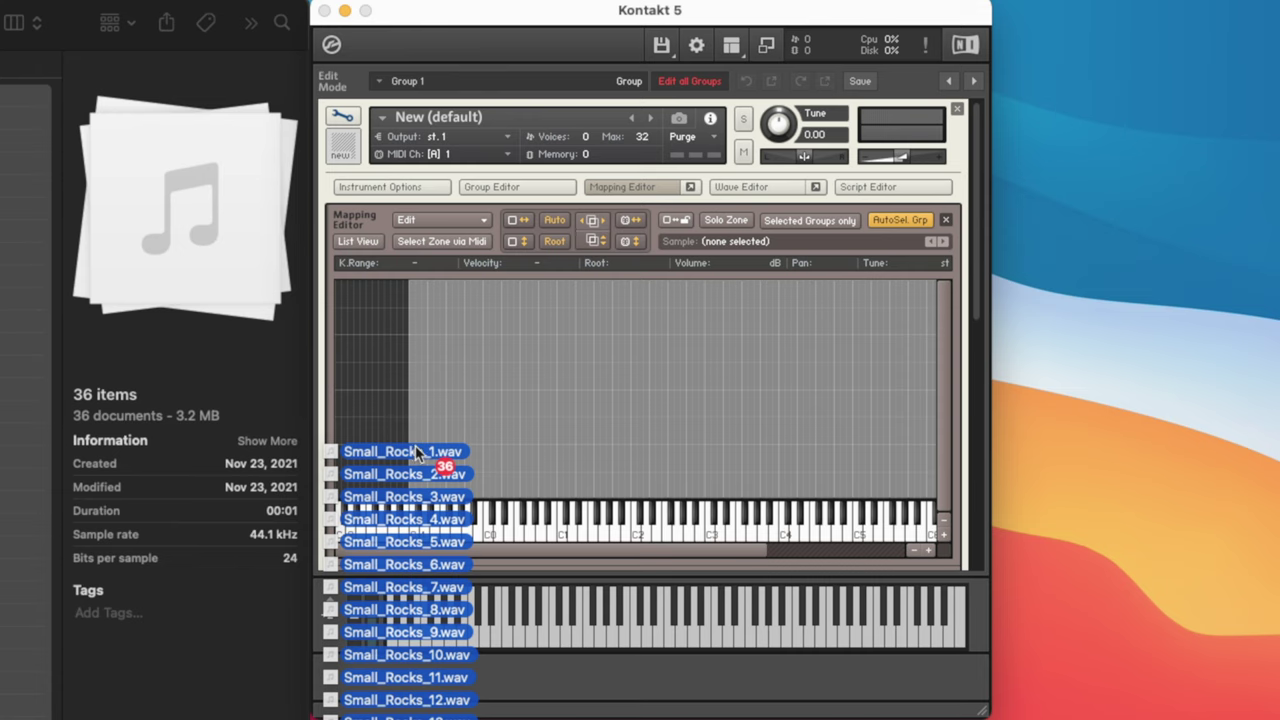
left_click_drag(416, 451, 633, 535)
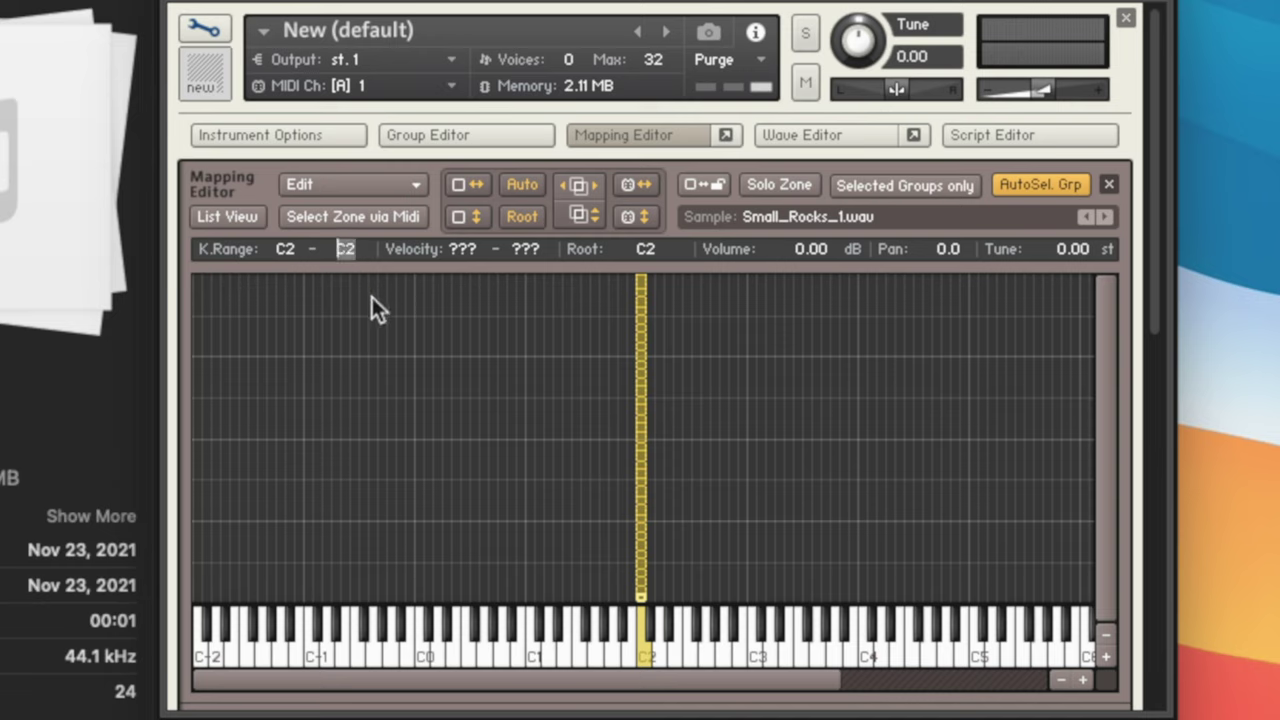
Set the upper key range of the stacked rock zones to D2
type("D2")
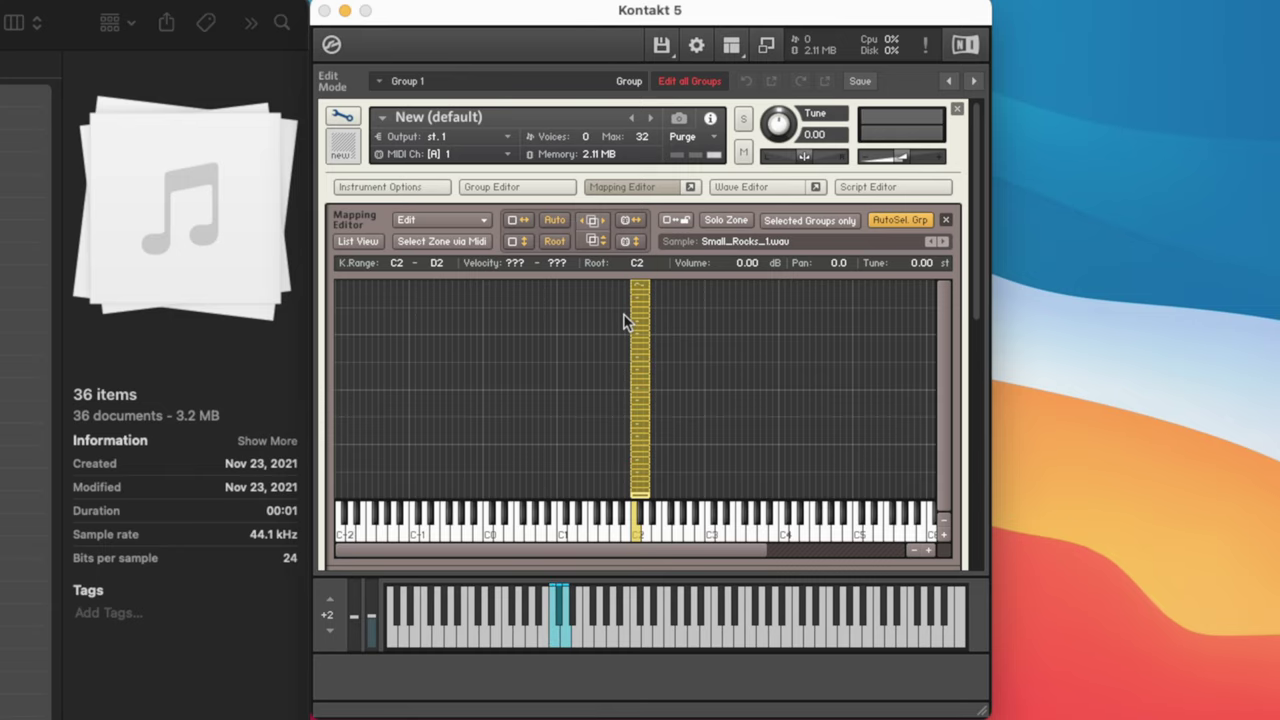
Set the rock zones' velocity range to 1–127, then deselect the zones
scroll(634, 380, "down", 2)
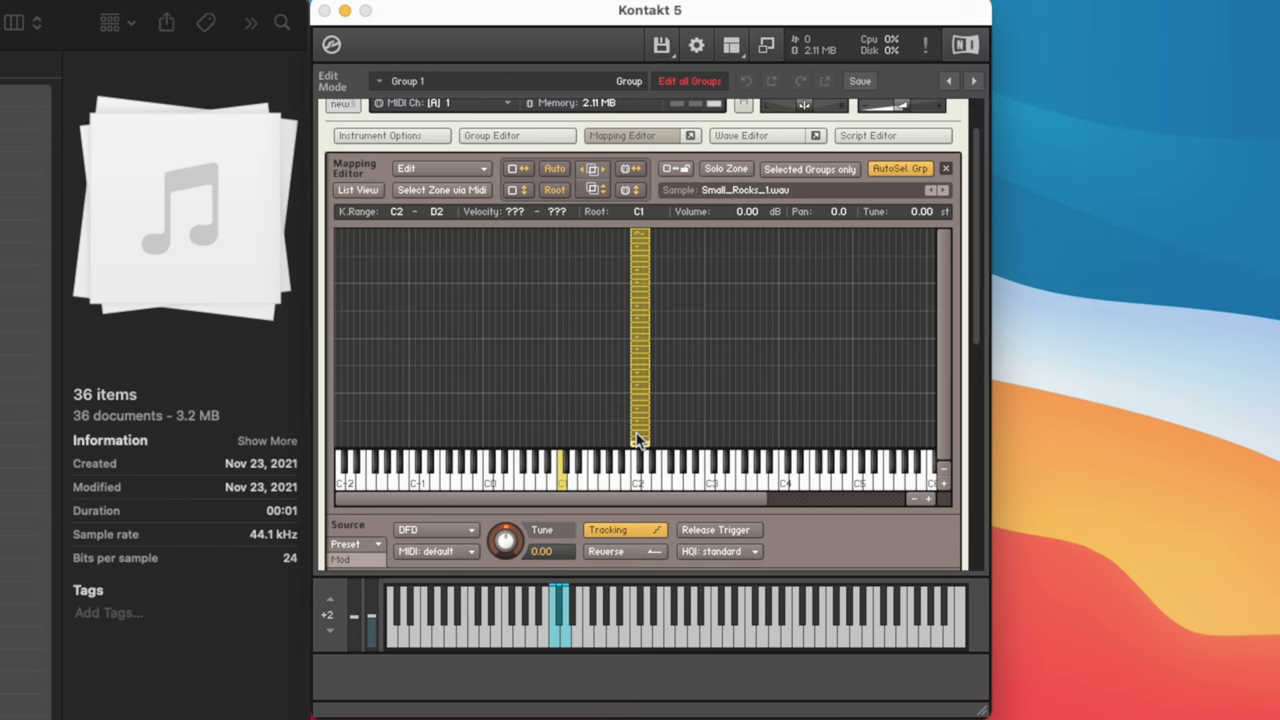
left_click_drag(517, 211, 521, 223)
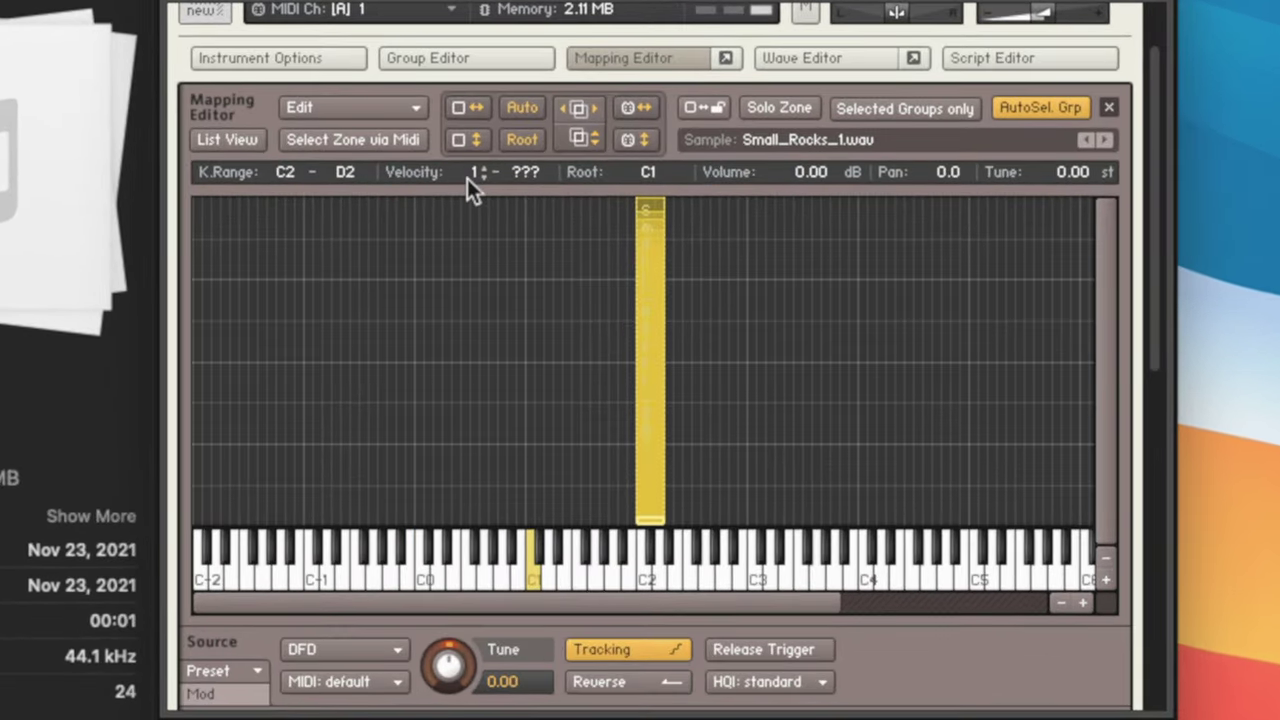
left_click_drag(532, 180, 532, 172)
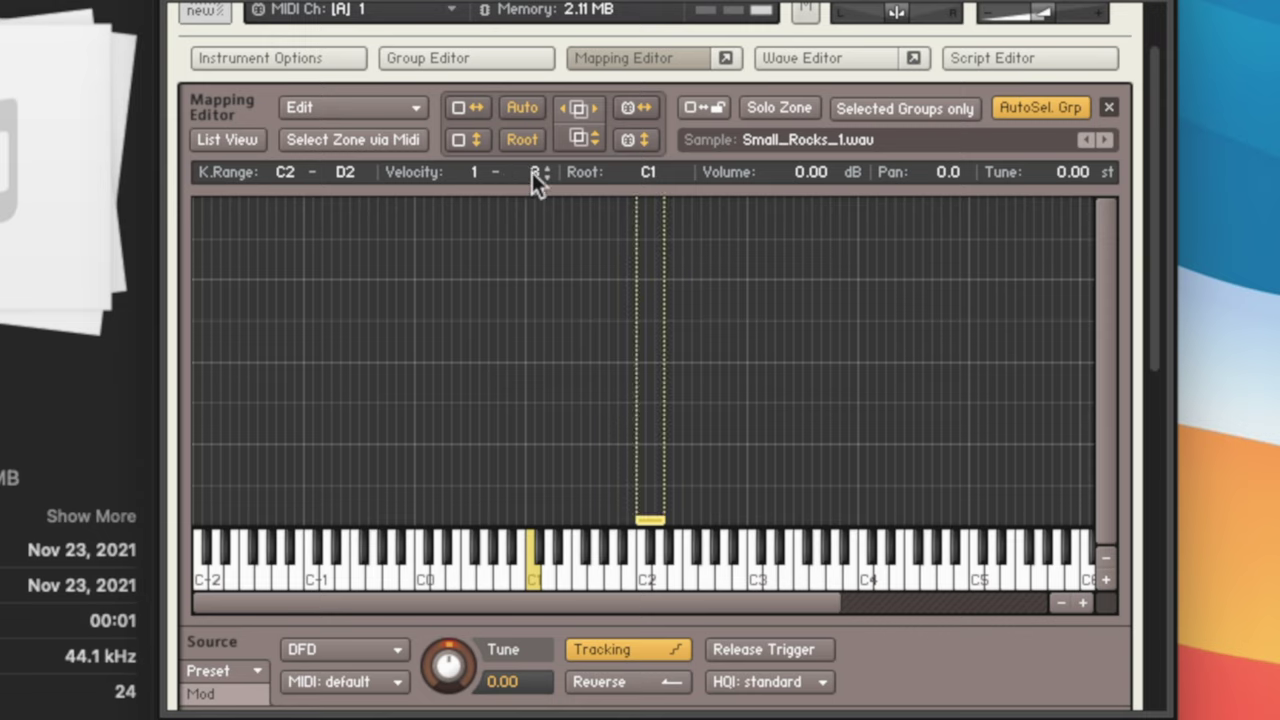
left_click_drag(532, 172, 532, 172)
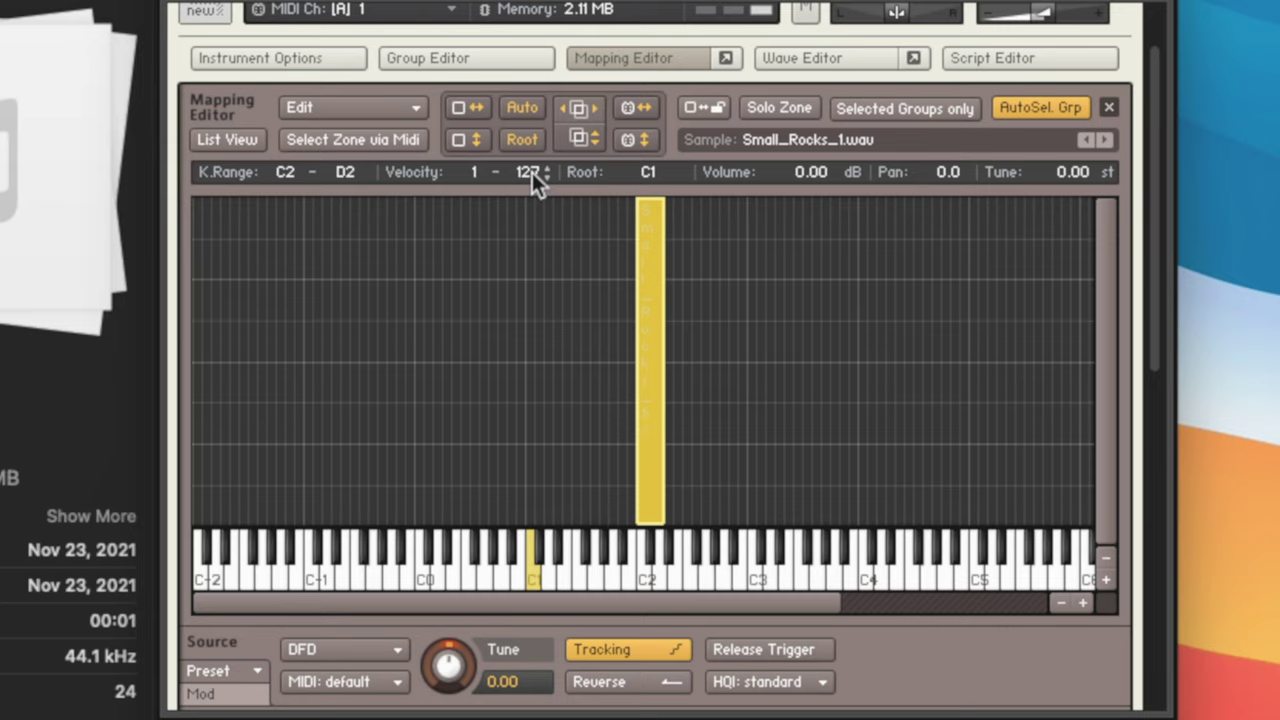
left_click(657, 482)
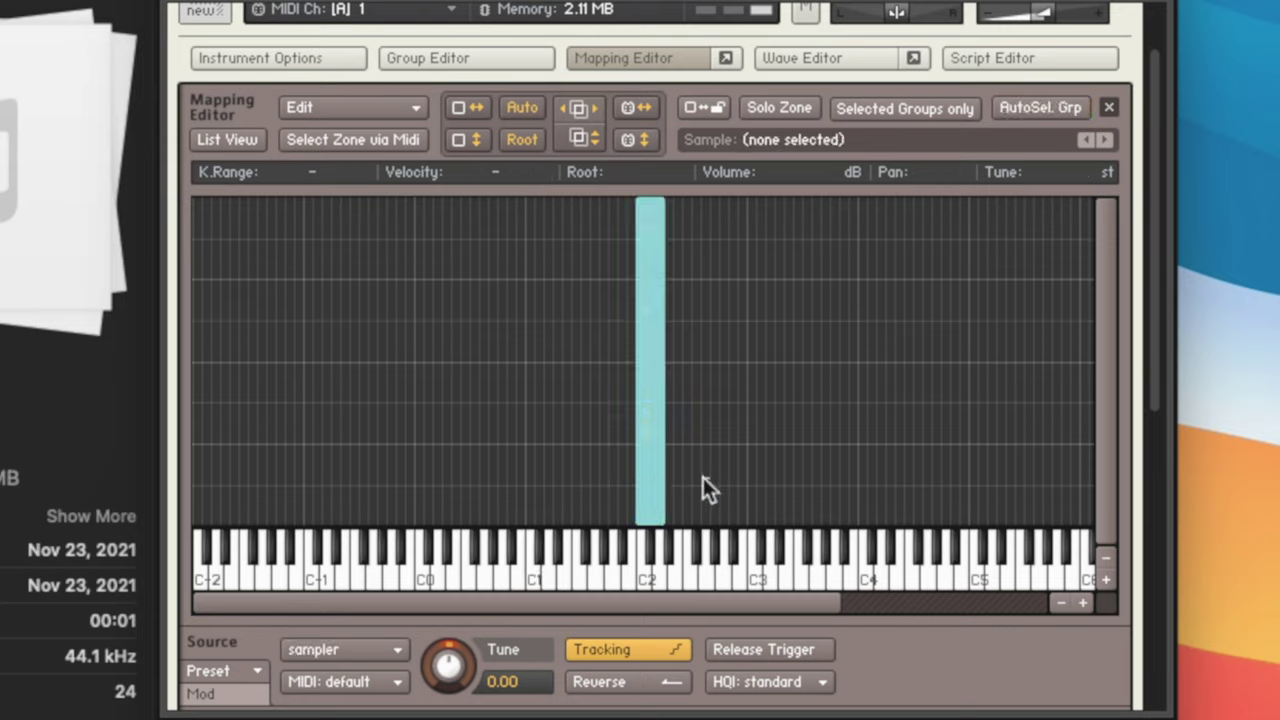
Move each rock zone into its own empty group and show the 36 groups in Group Editor
left_click_drag(708, 478, 578, 305)
right_click(640, 300)
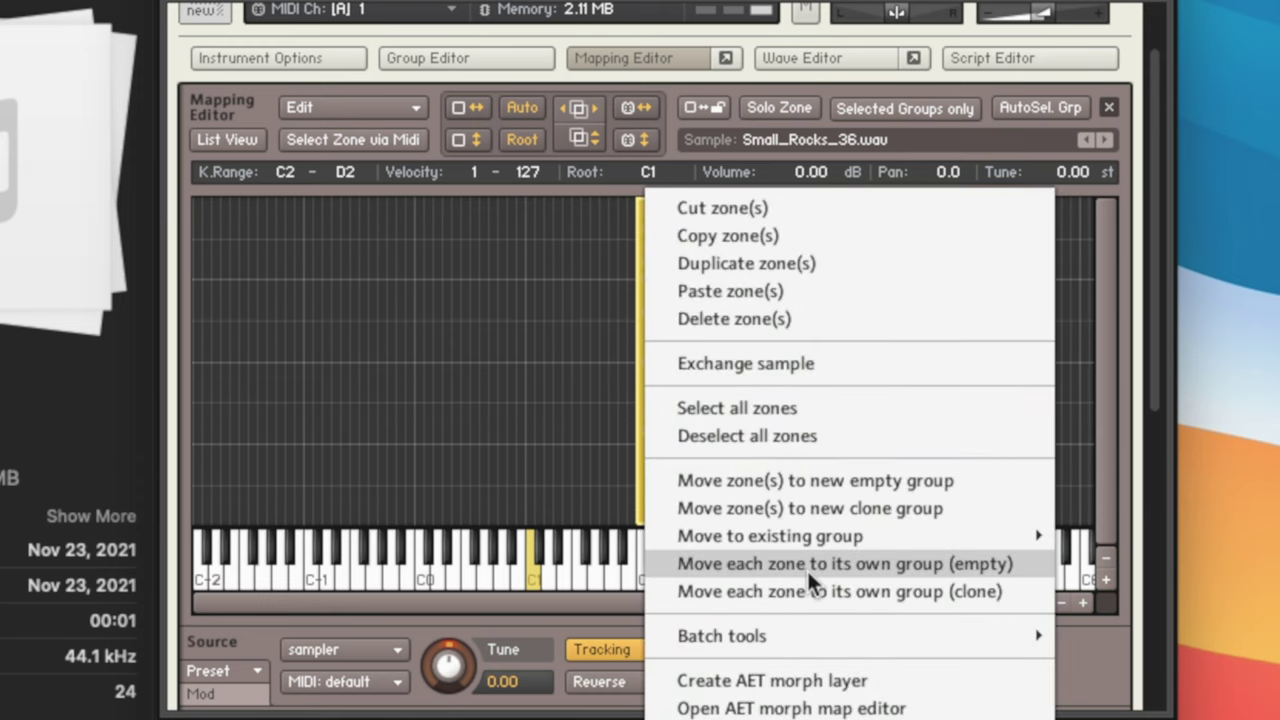
left_click(867, 566)
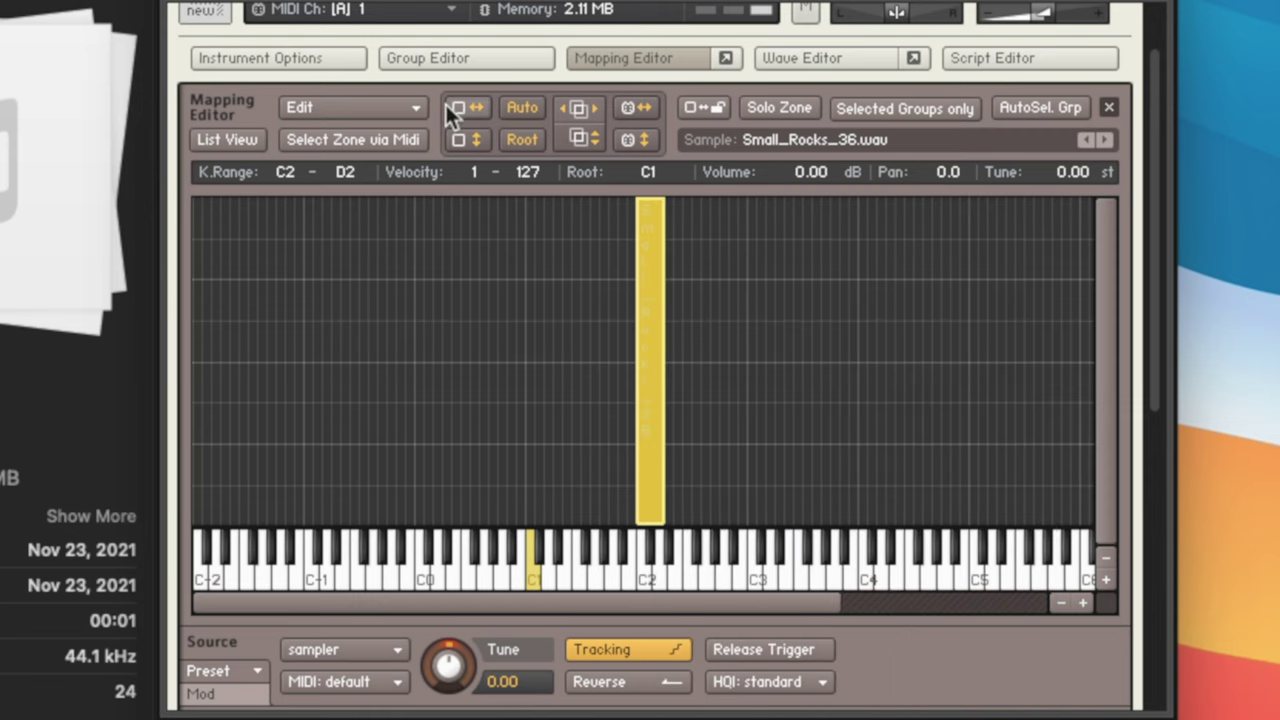
left_click(450, 57)
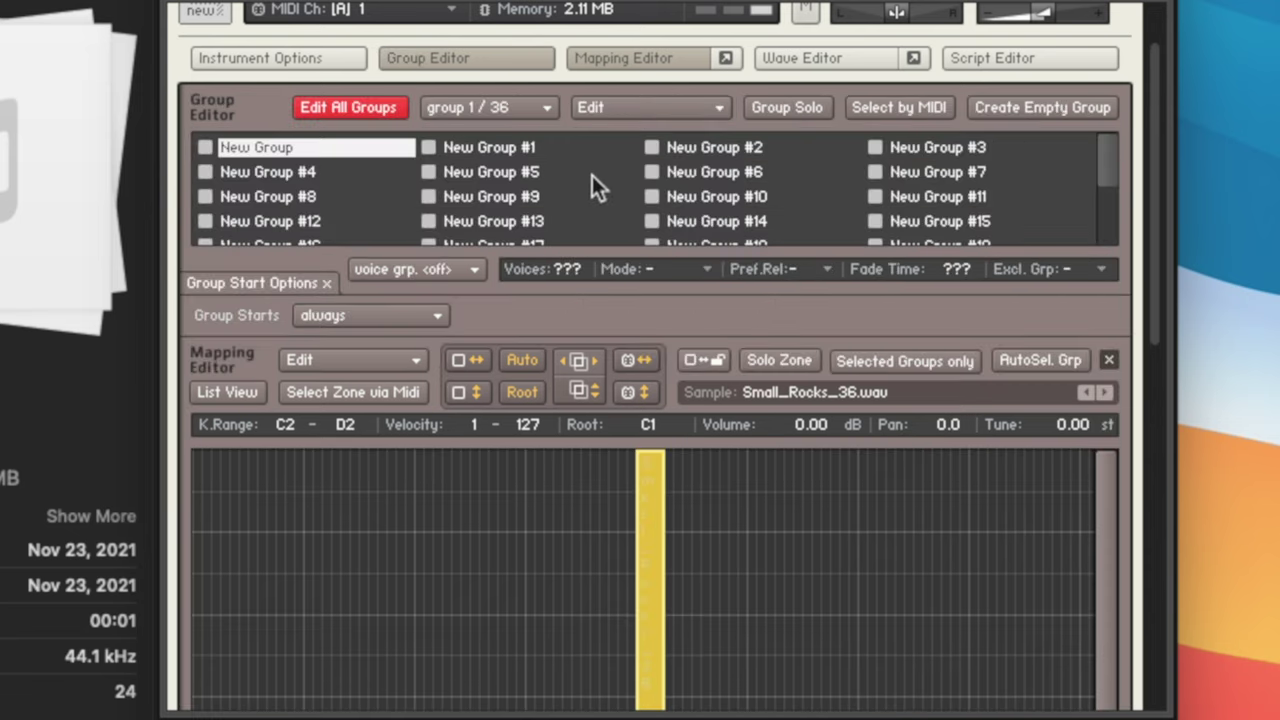
With Edit All Groups on, set Group Start Options to rd. robin and cycle random
left_click_drag(1111, 154, 1112, 127)
left_click(393, 107)
left_click(387, 108)
left_click(297, 322)
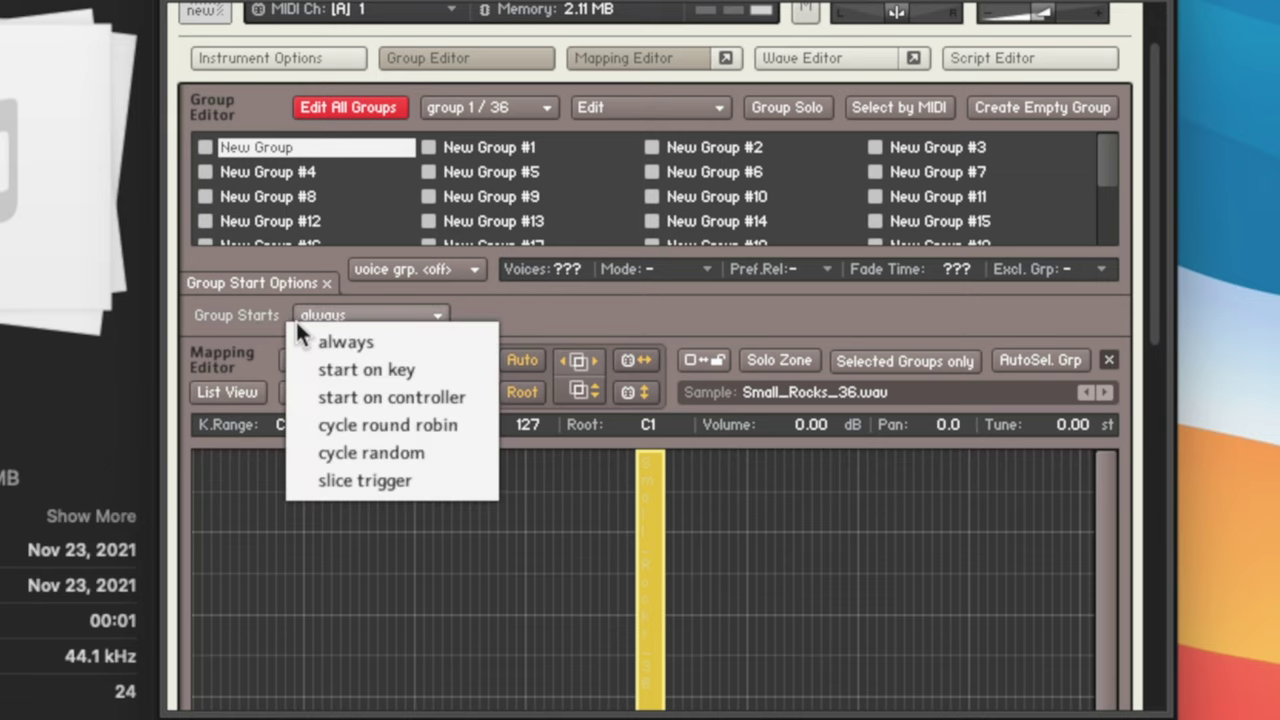
left_click(425, 434)
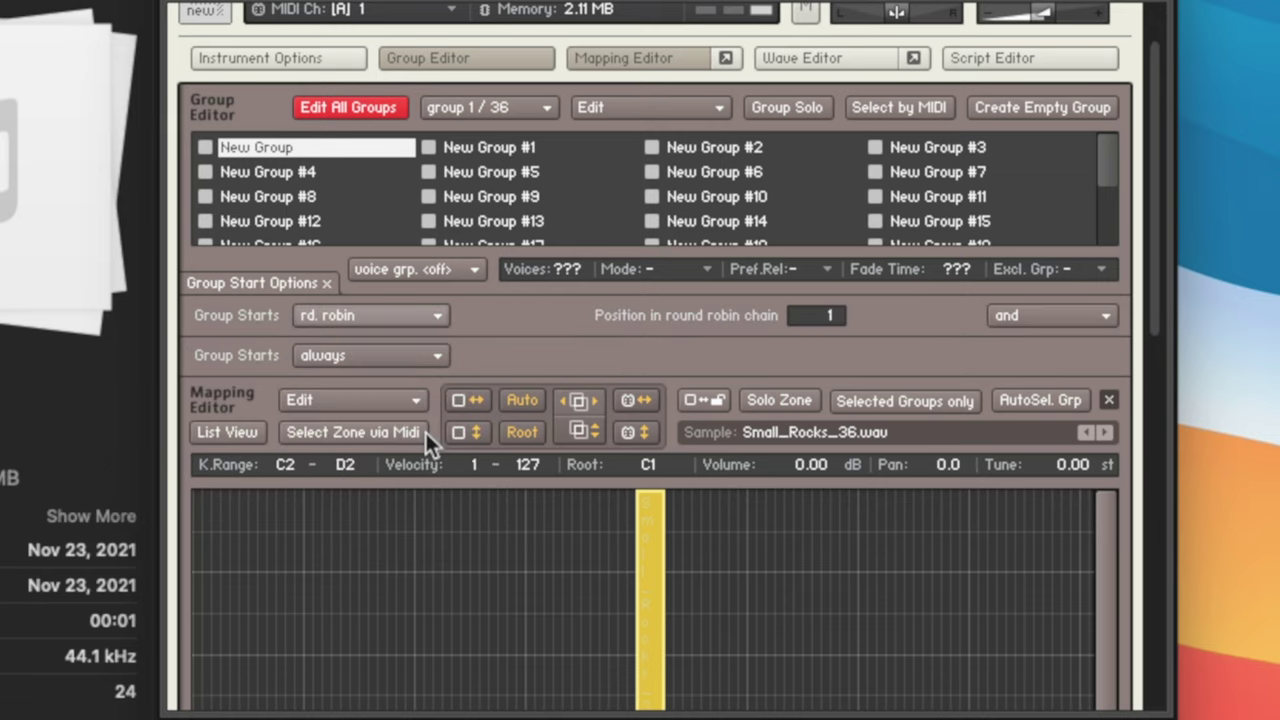
left_click(350, 355)
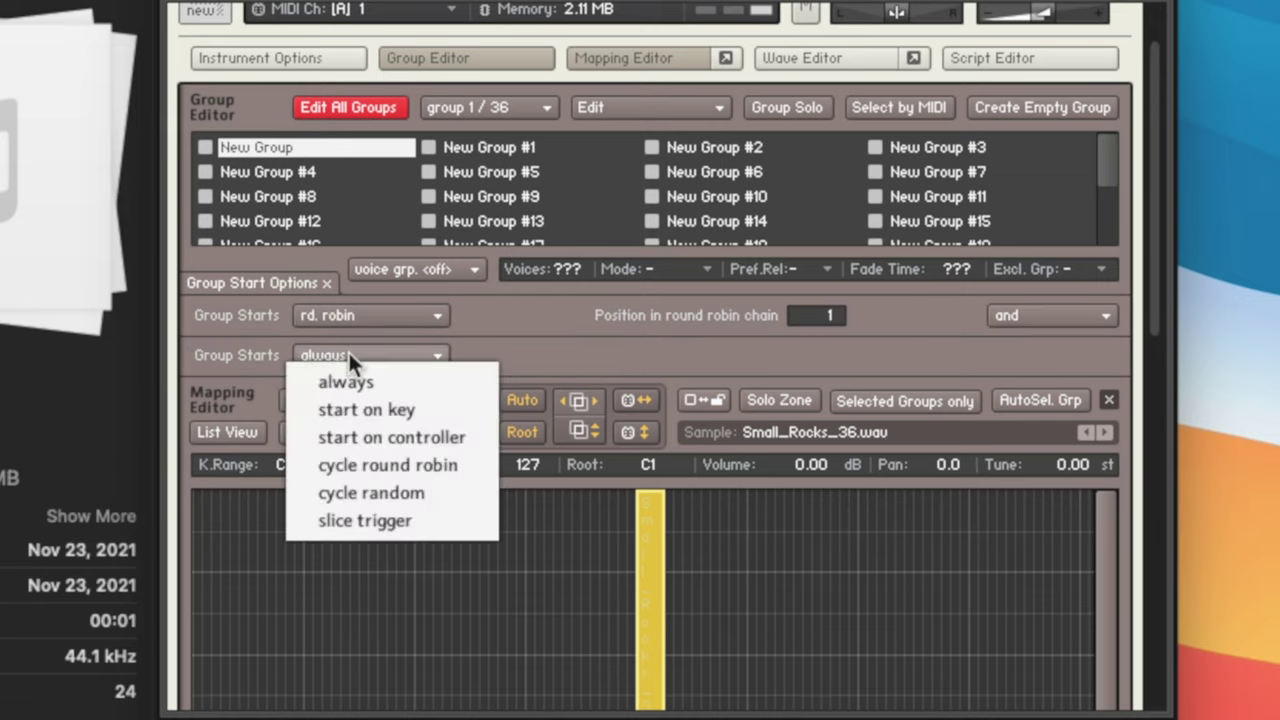
left_click(380, 493)
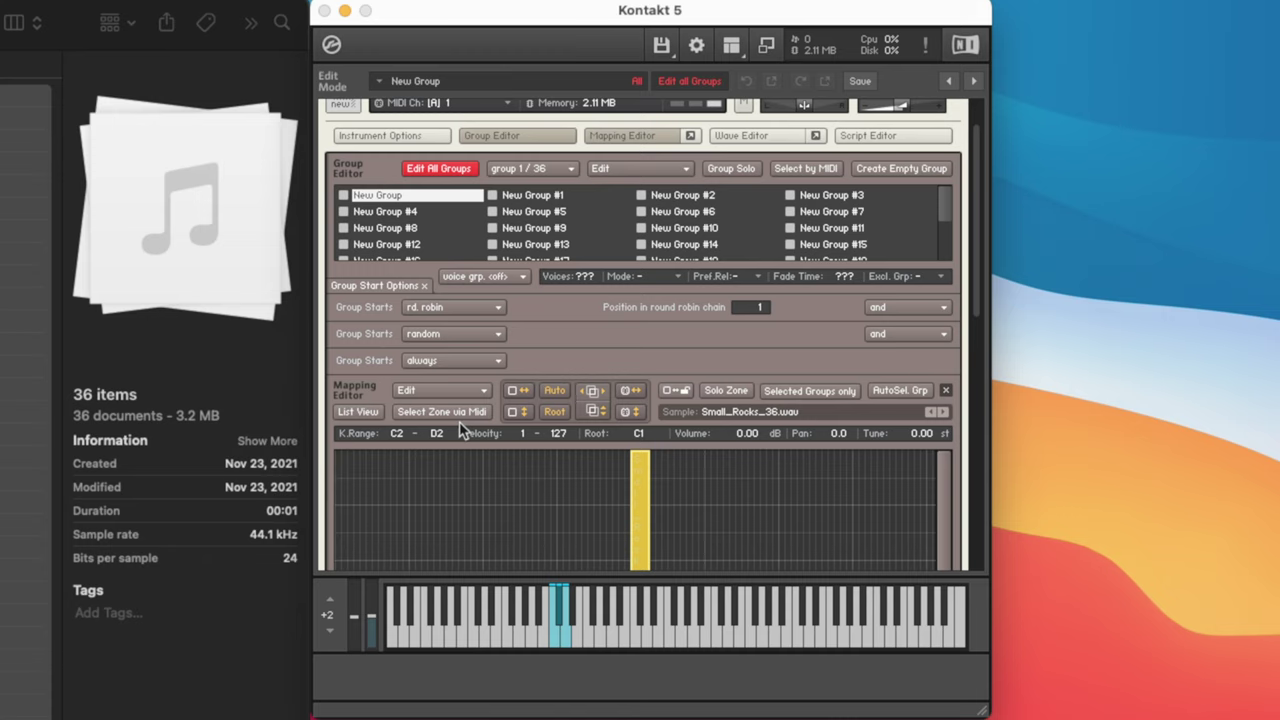
Exit Edit Mode, show the Browser, and load Clothes & Props.nki into the rack
scroll(437, 371, "up", 2)
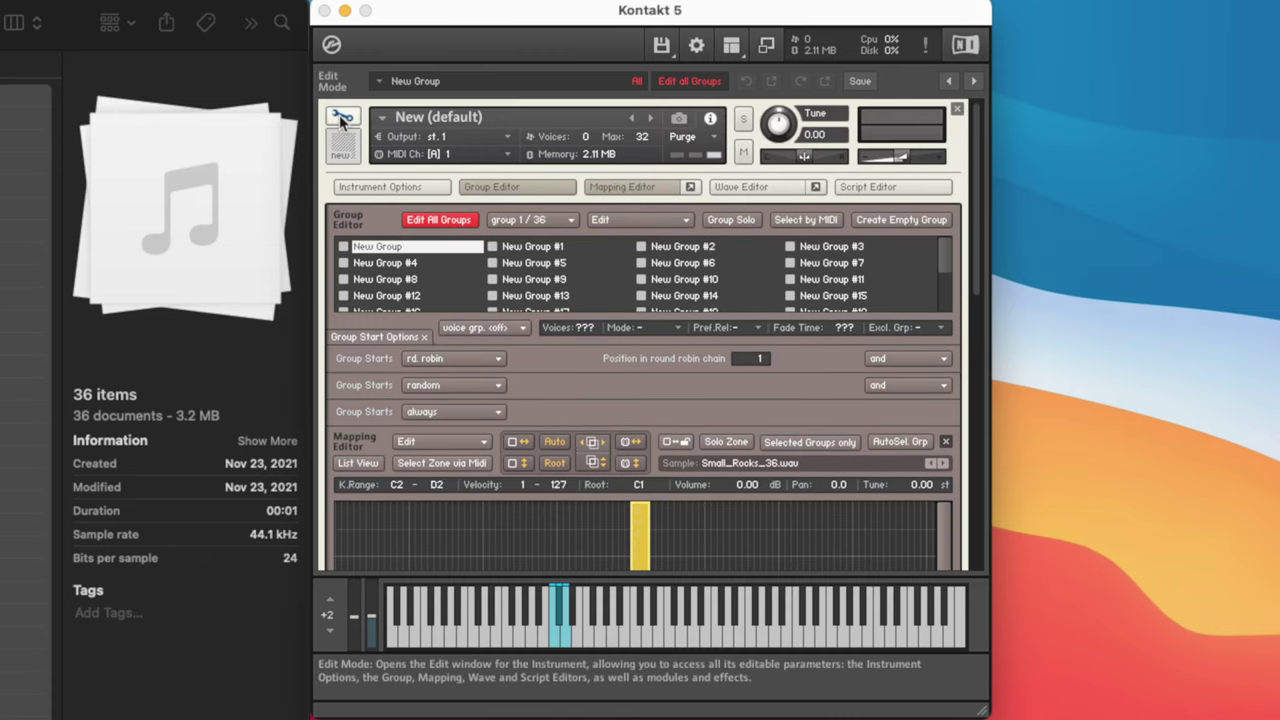
left_click(342, 118)
left_click(733, 48)
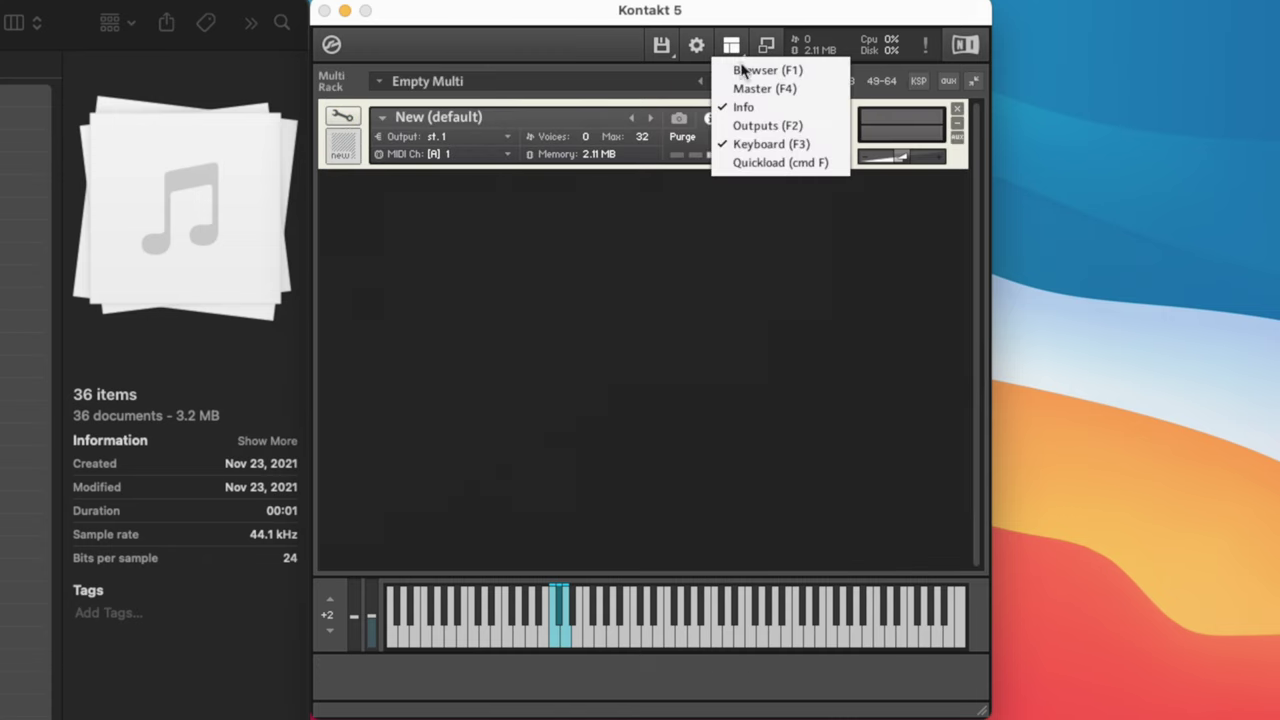
left_click(745, 70)
left_click_drag(716, 20, 426, 12)
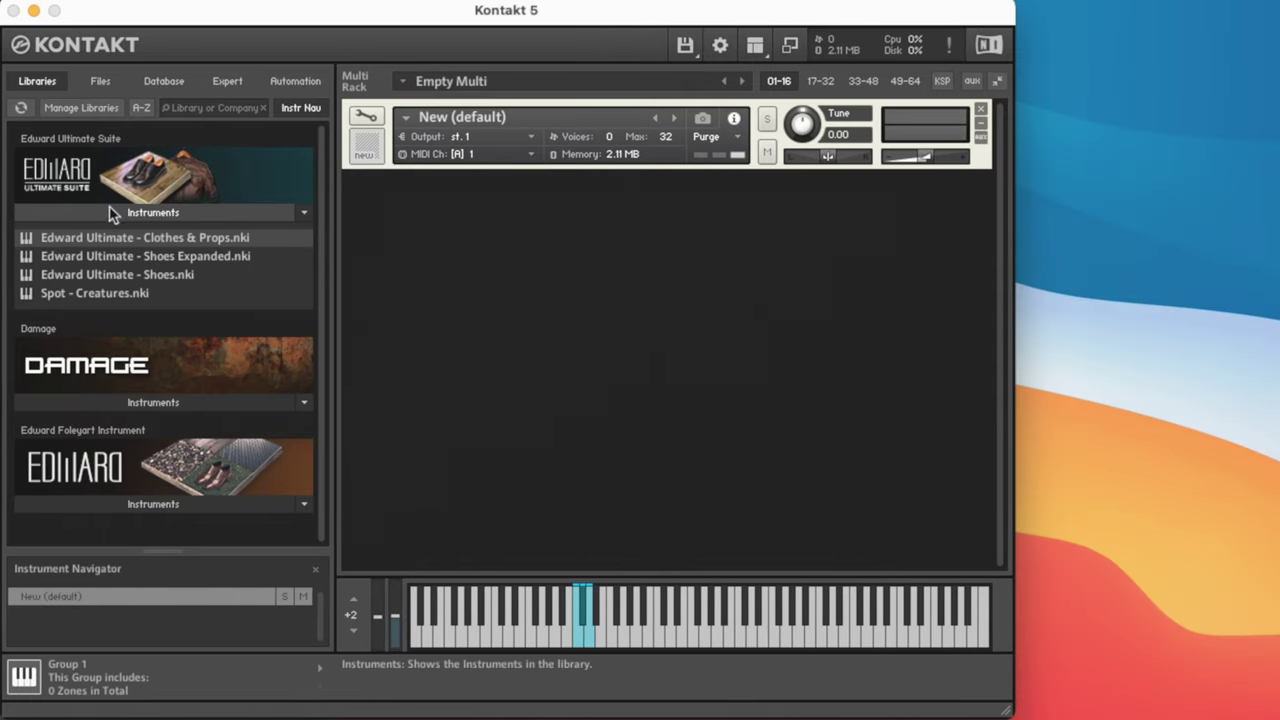
left_click_drag(135, 237, 561, 288)
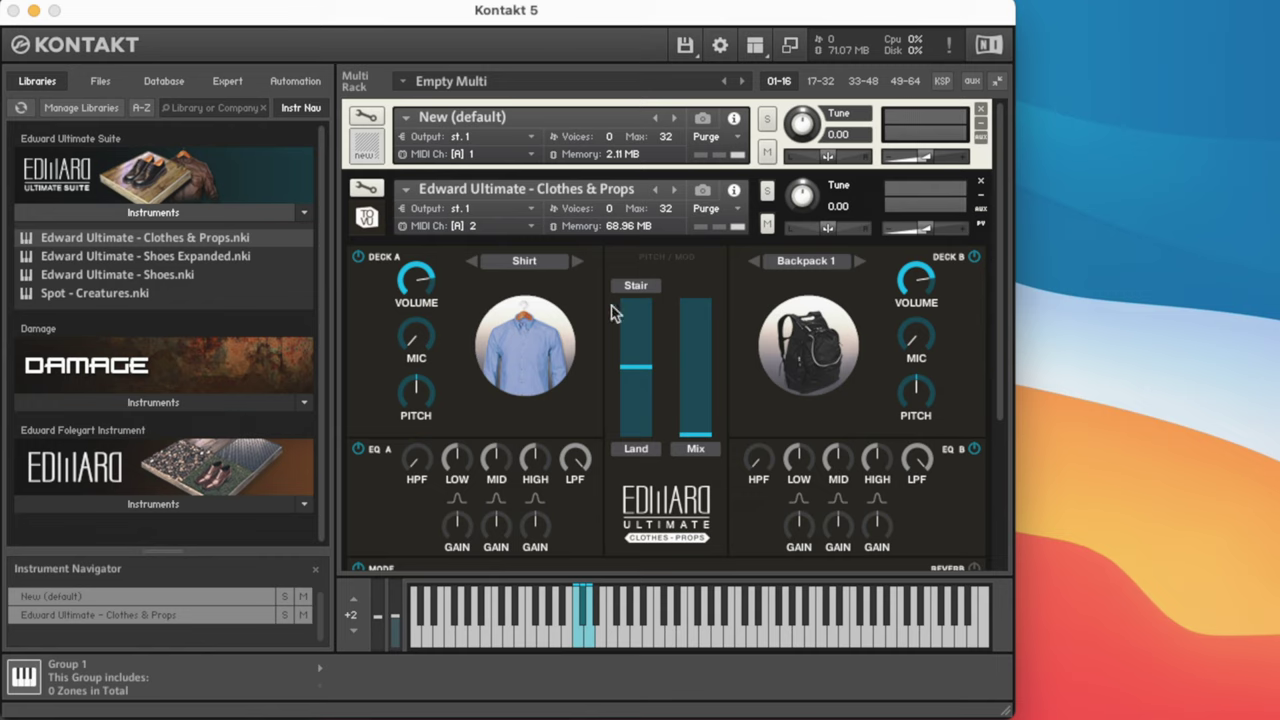
Set Deck A to Handgun and Deck B to Army, blending them evenly with the Mix slider
left_click(532, 261)
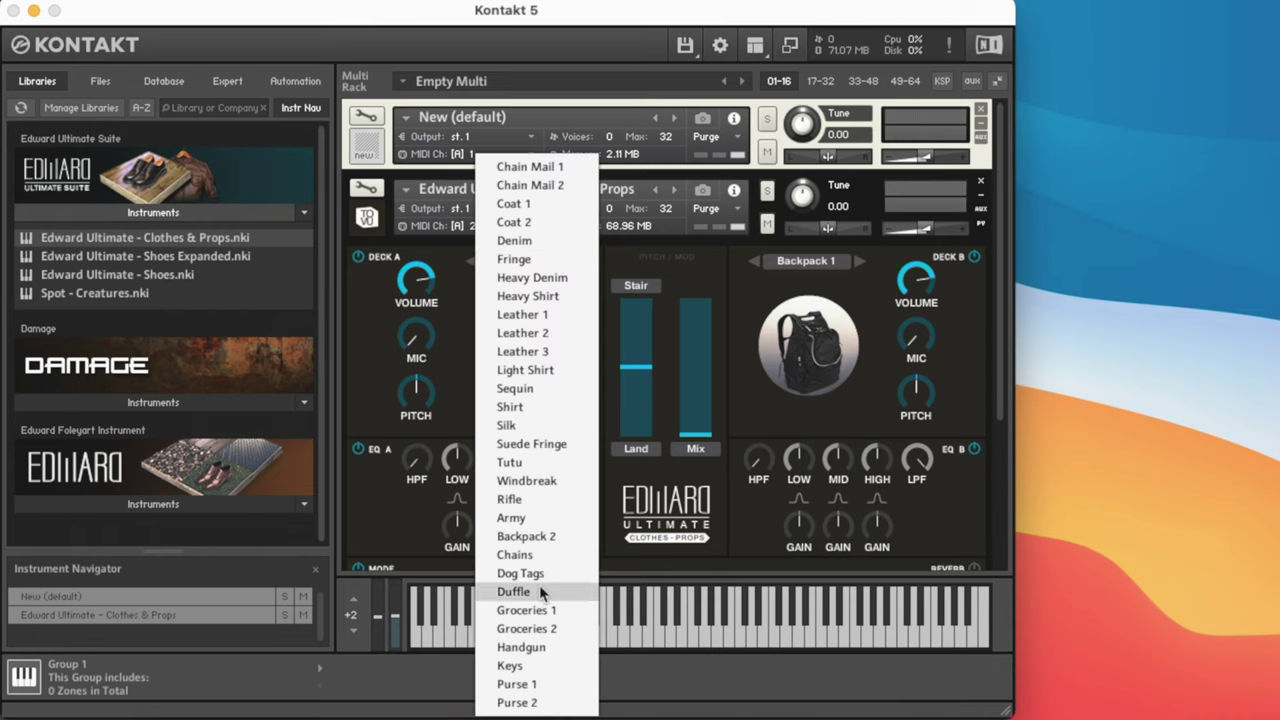
left_click(530, 647)
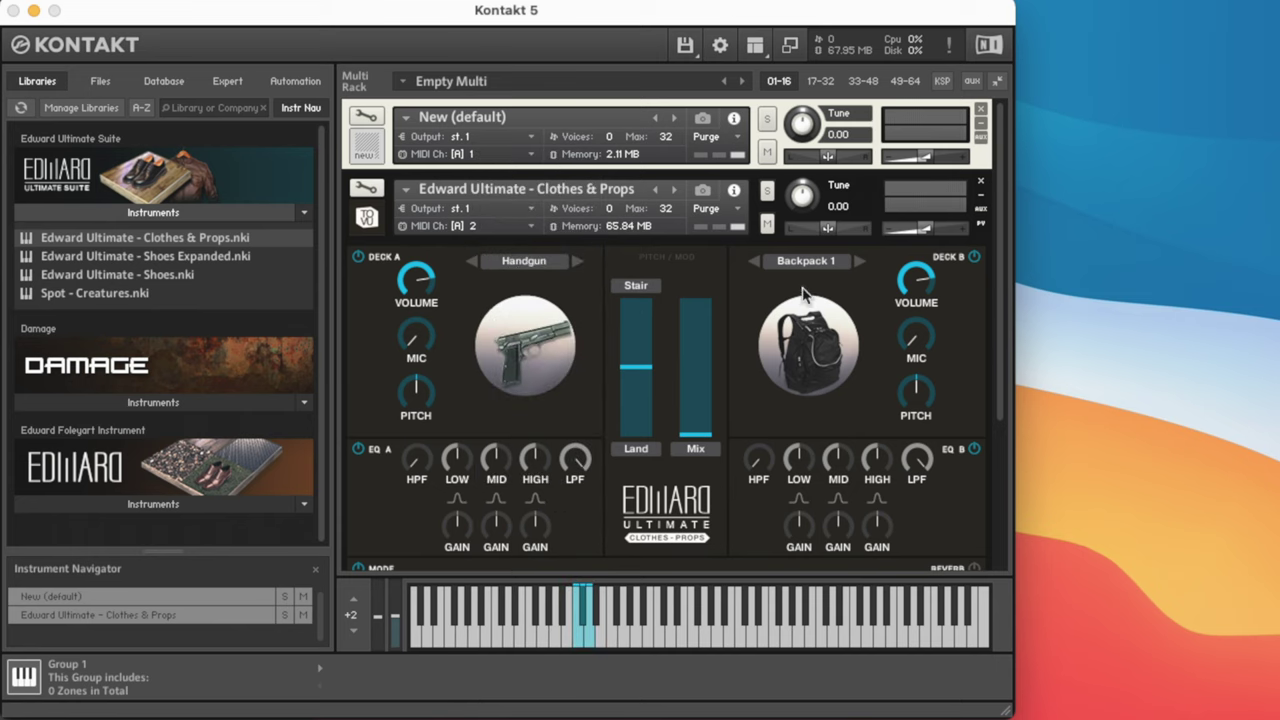
left_click(808, 266)
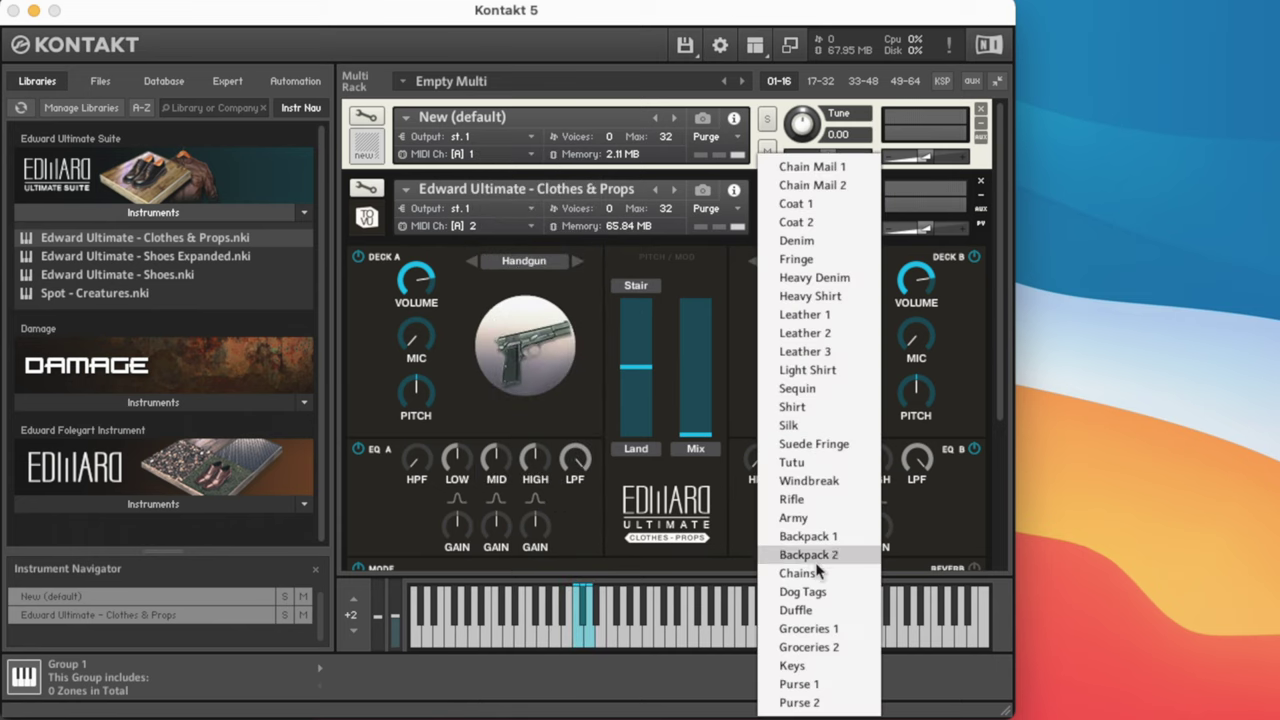
left_click(816, 525)
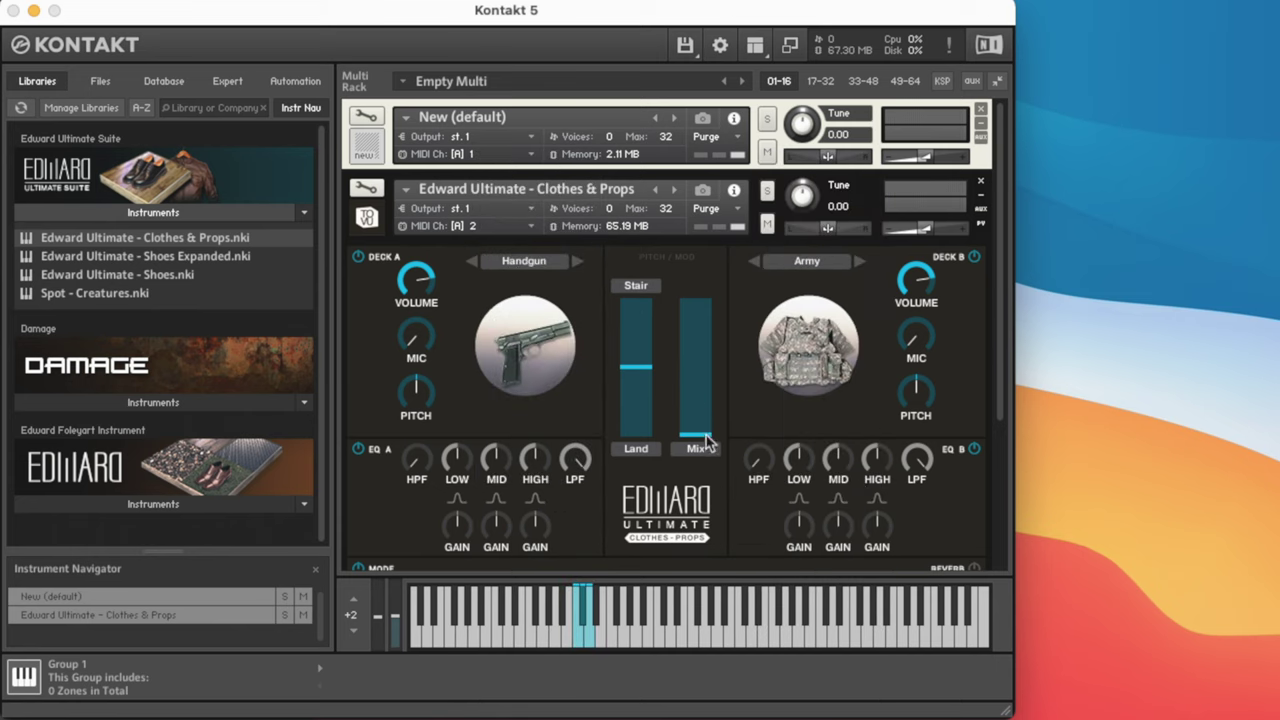
left_click_drag(706, 438, 707, 316)
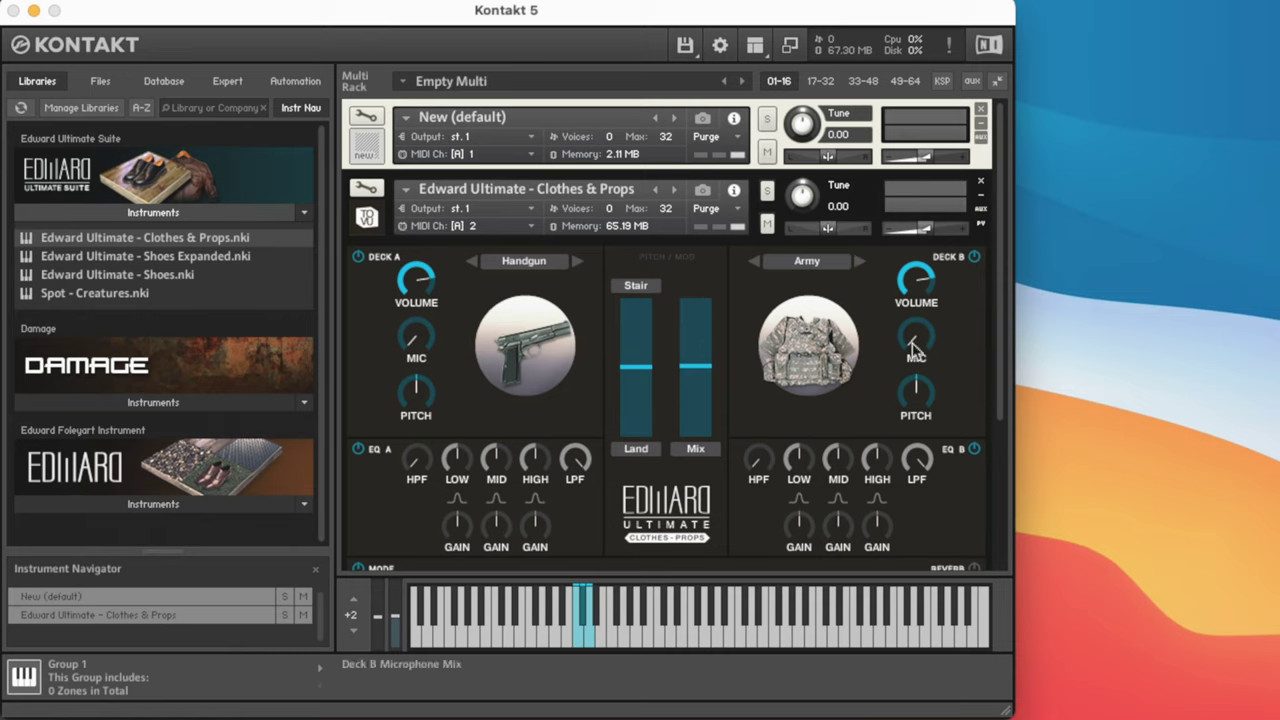
Put the foley layer on MIDI channel 1 and lower its volume slightly
left_click(466, 225)
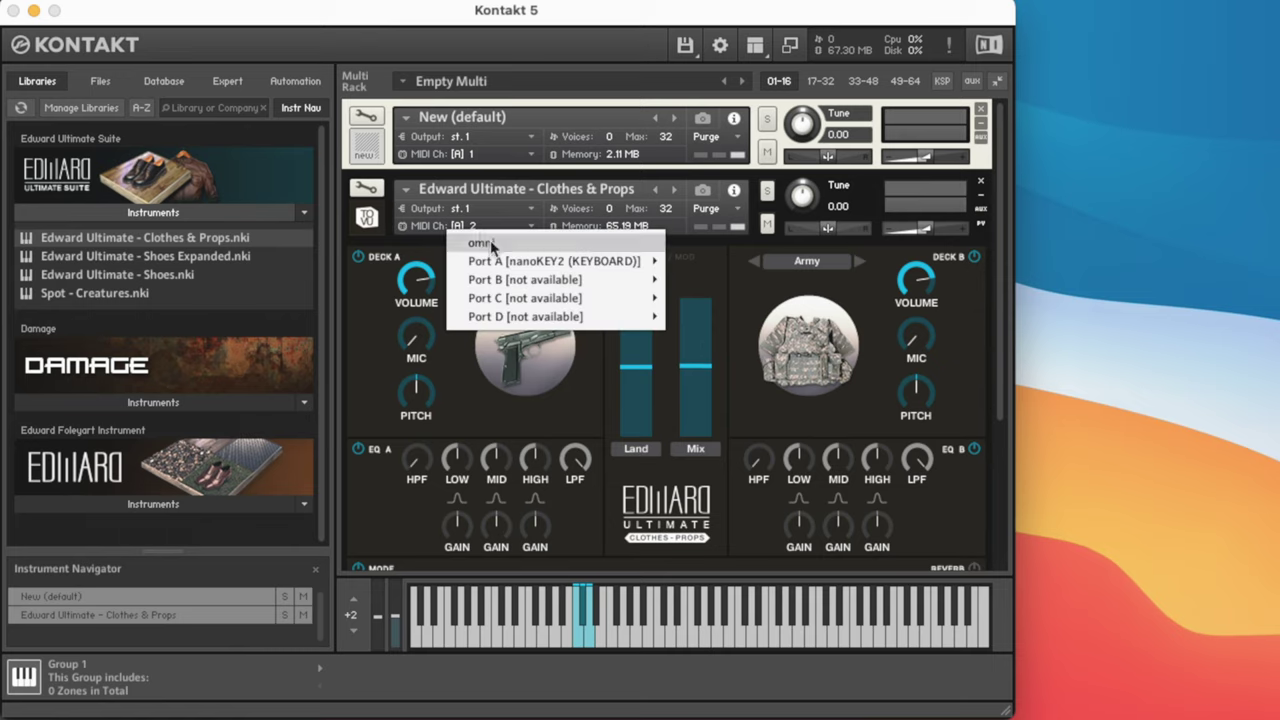
mouse_move(640, 261)
left_click(692, 263)
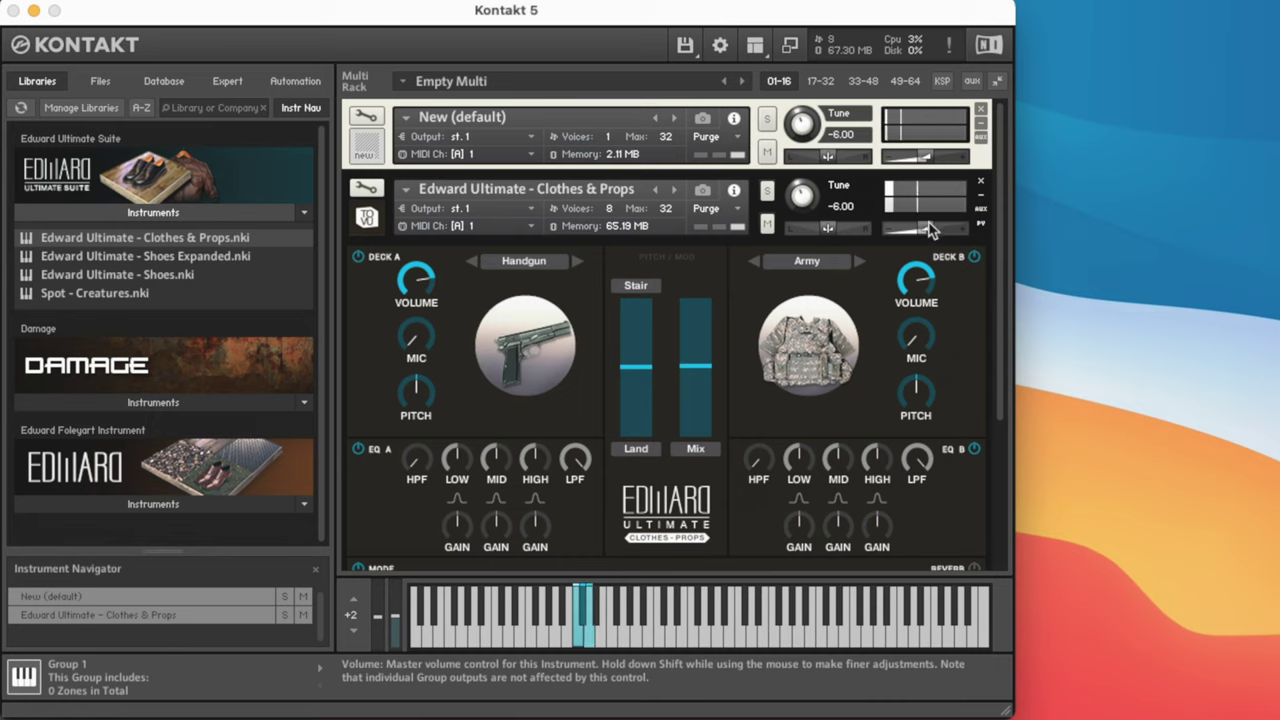
left_click_drag(924, 228, 917, 228)
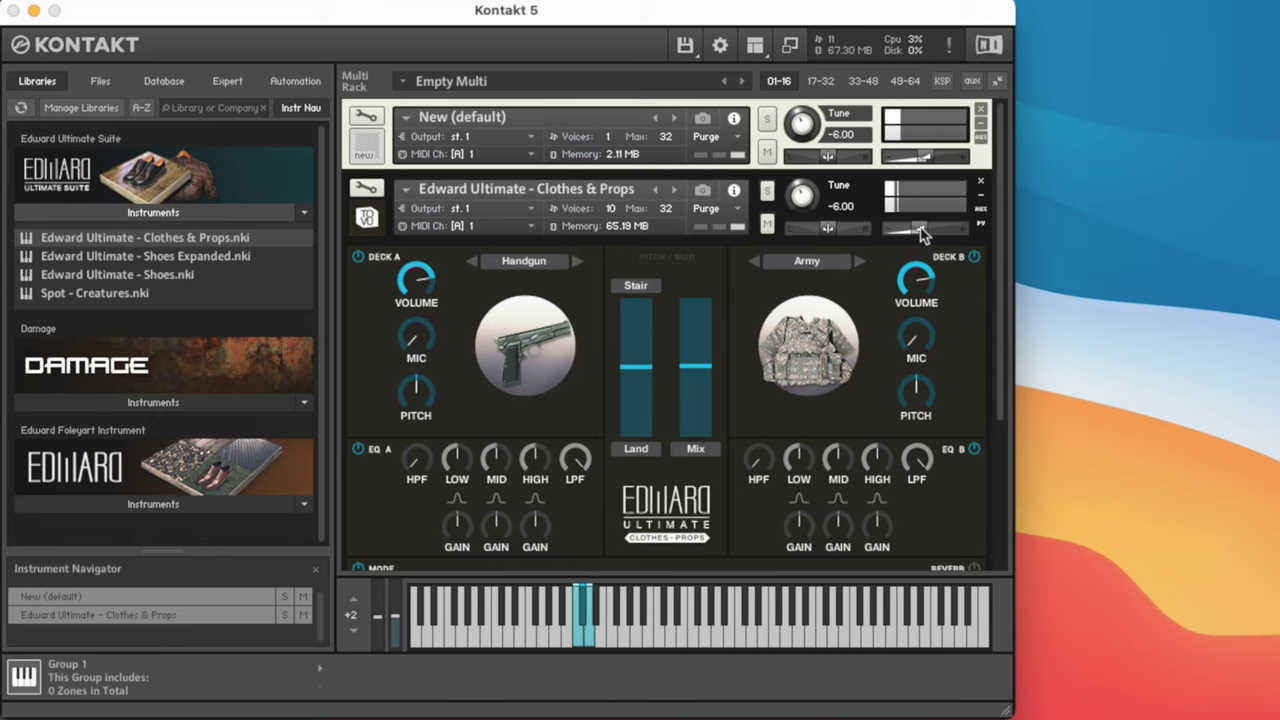
Try Rifle and Groceries 1 on Deck A, then settle on Windbreak
left_click(524, 260)
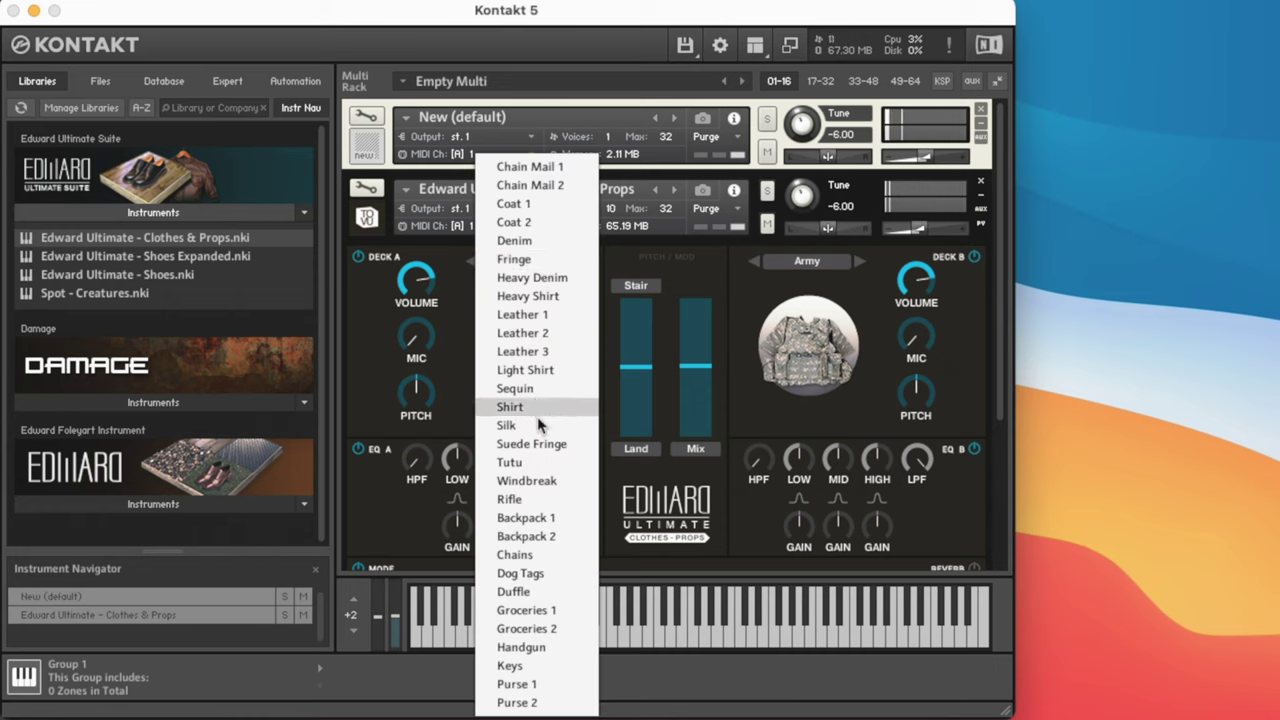
left_click(539, 498)
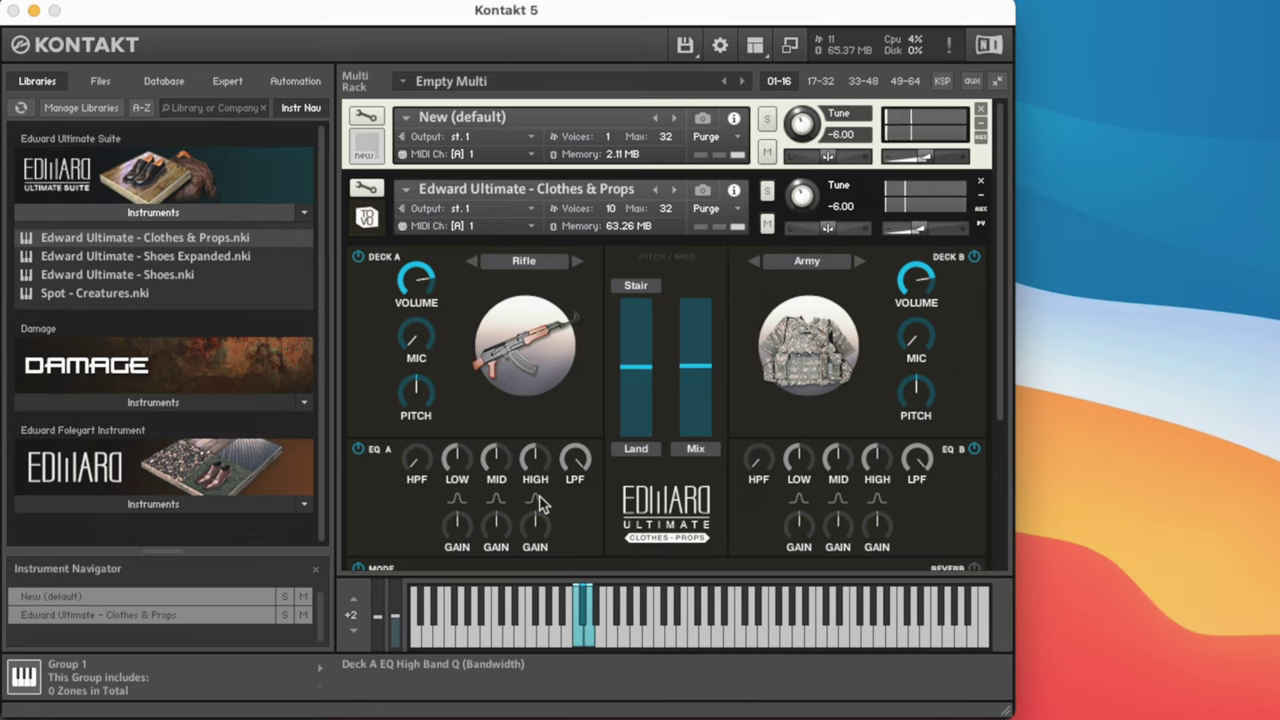
left_click(523, 259)
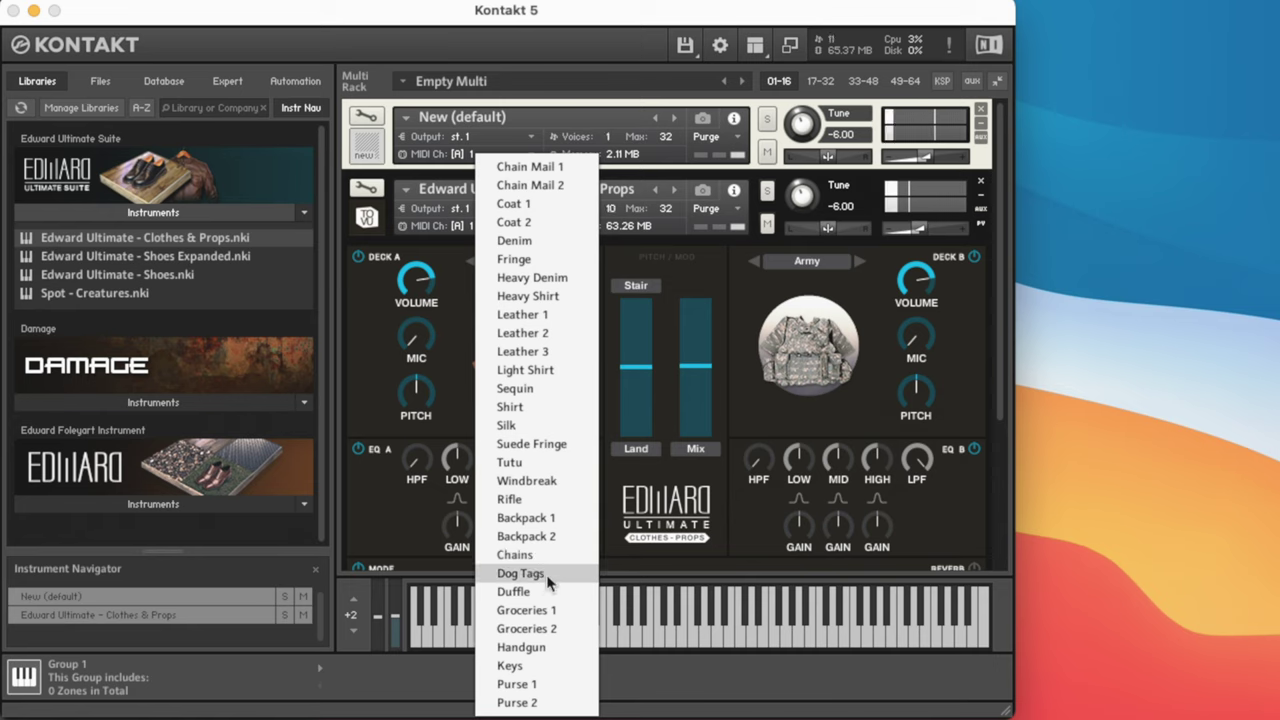
left_click(527, 610)
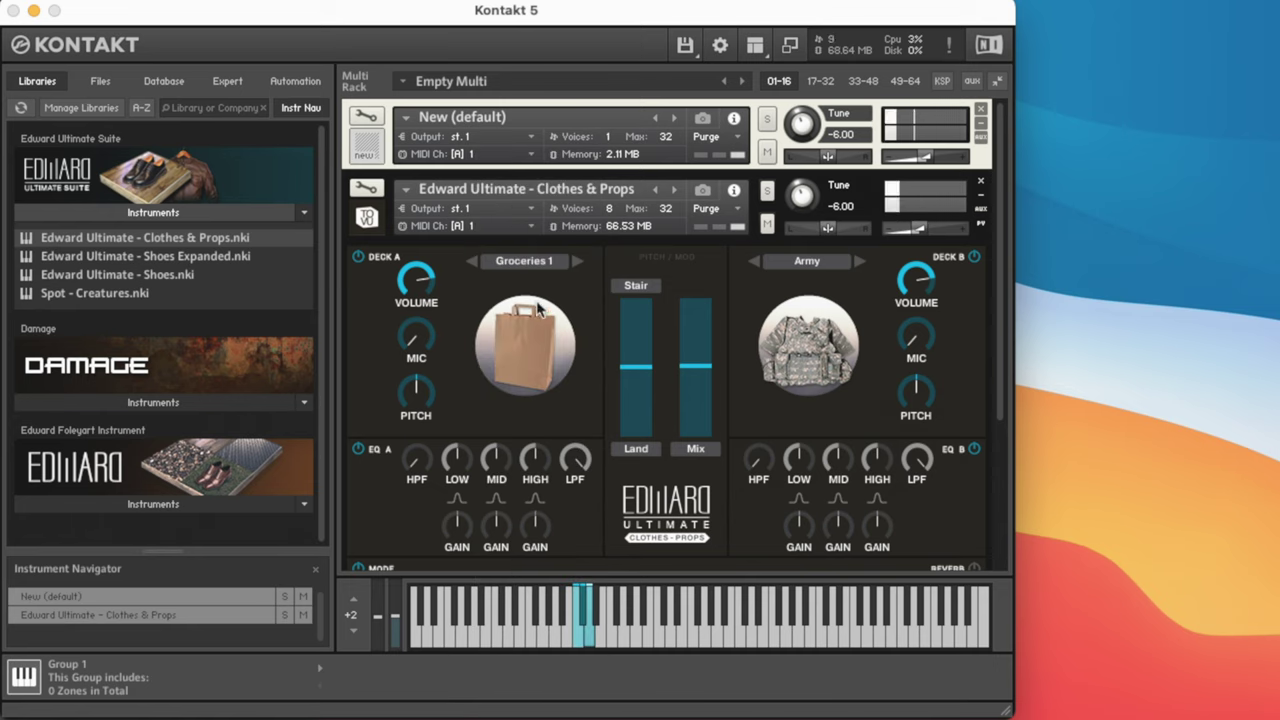
left_click(528, 260)
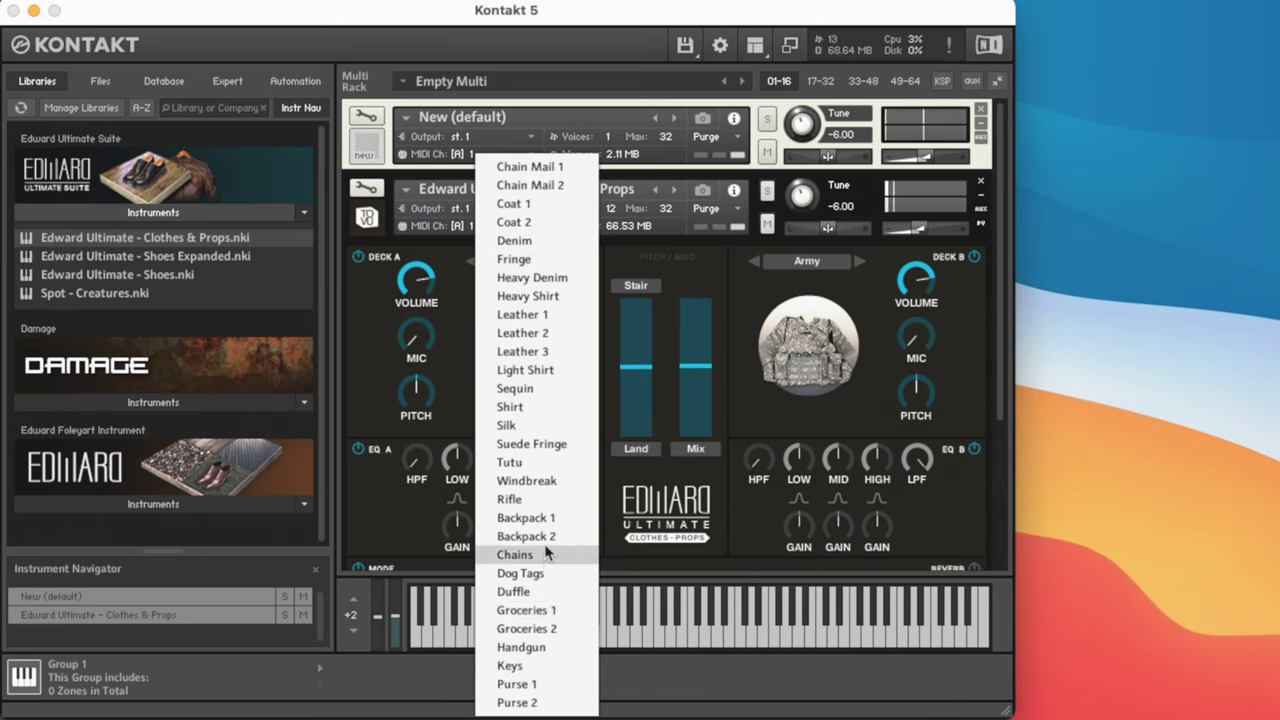
left_click(545, 485)
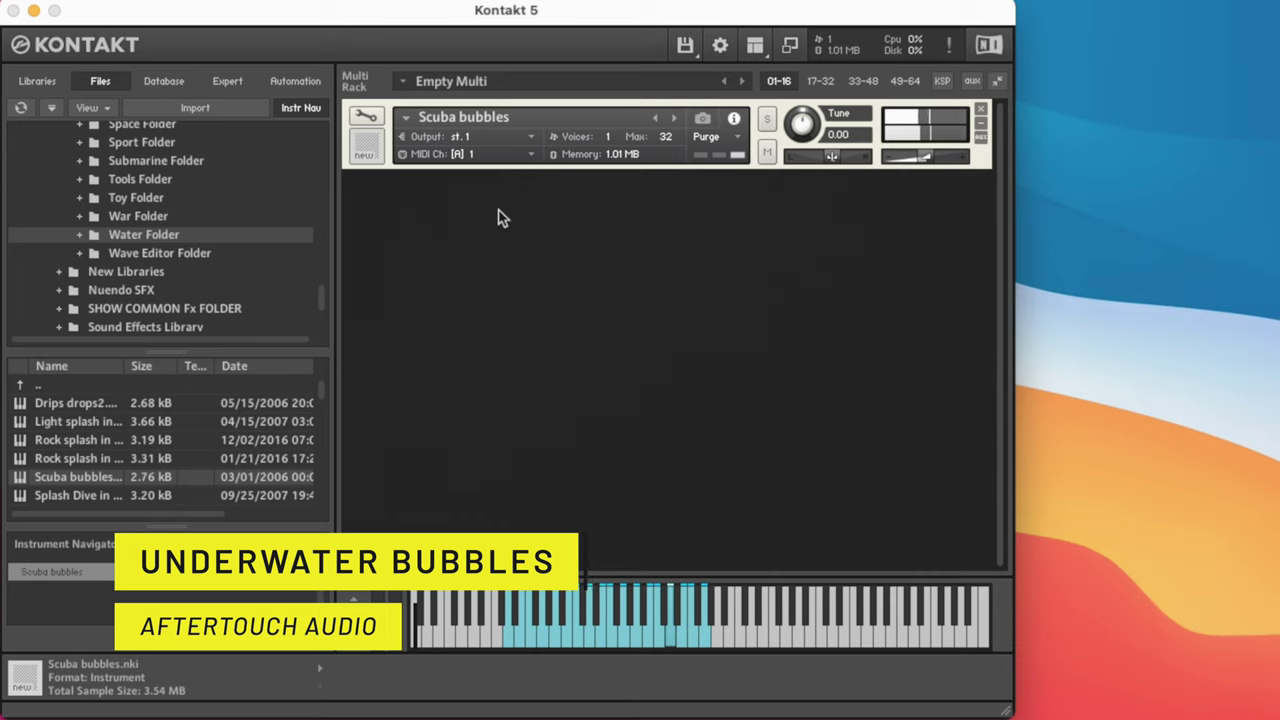
Swap Scuba bubbles for the next Water Folder instrument, Splash Dive in Water
key("Down")
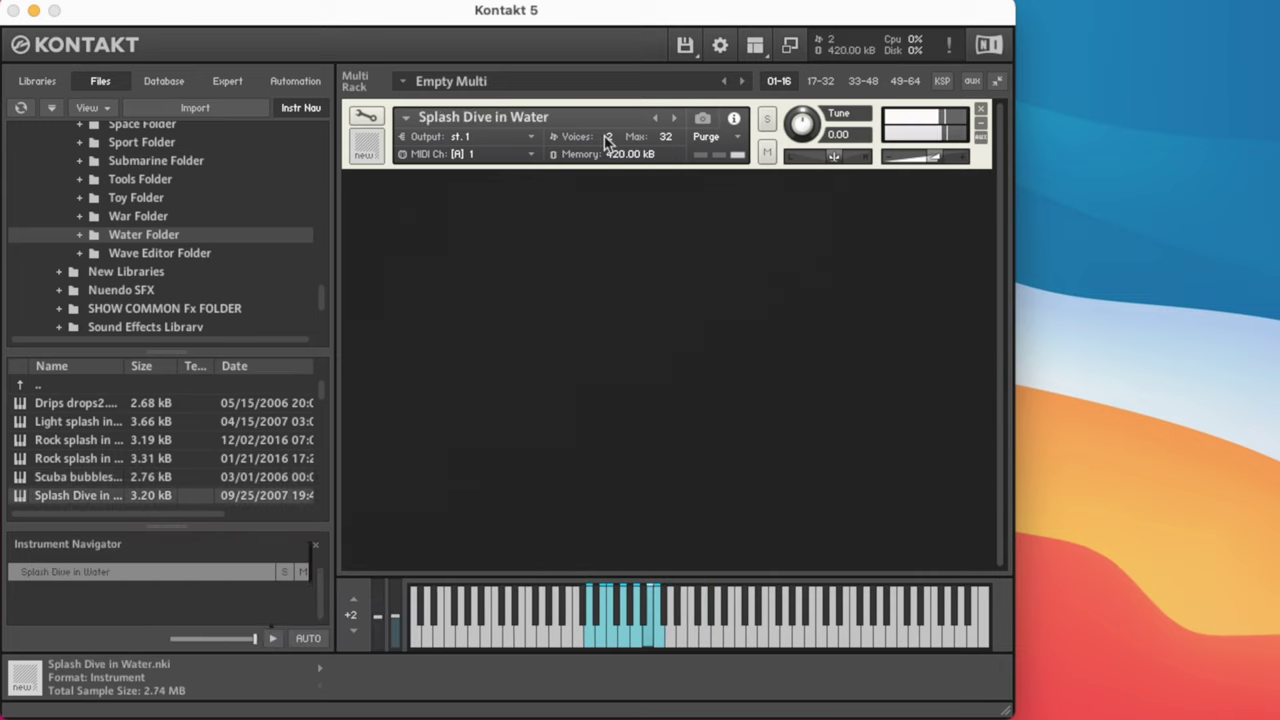